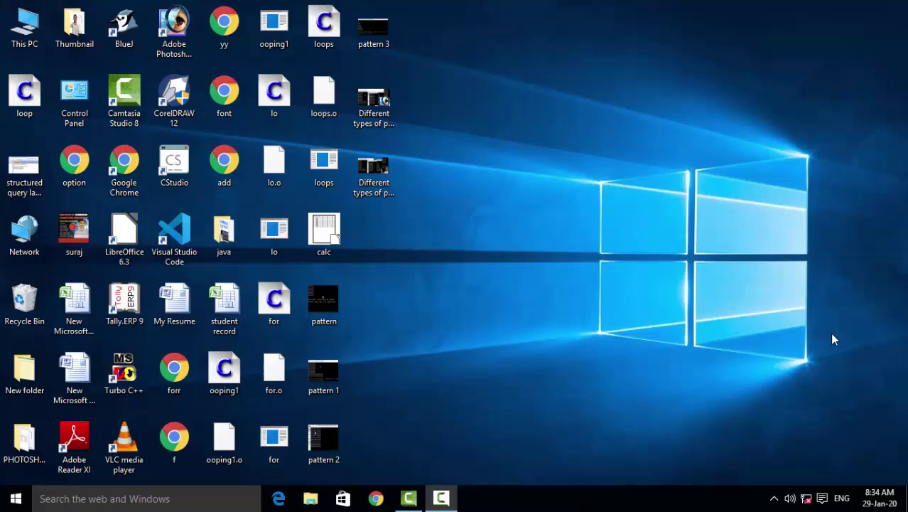
# Refresh the desktop twice from its right-click menu.
pyautogui.rightClick(574, 69)
pyautogui.click(596, 108)
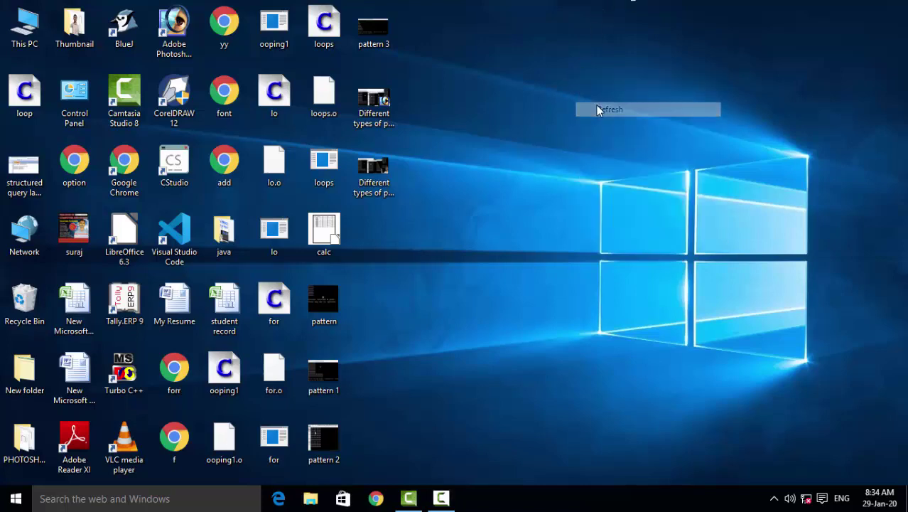
pyautogui.rightClick(597, 108)
pyautogui.click(612, 142)
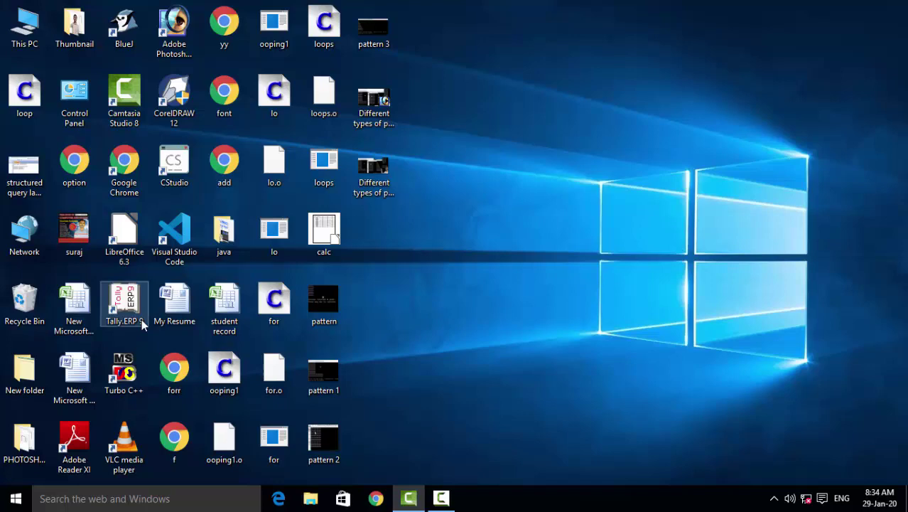
# Launch Tally.ERP 9 in Educational Mode and start a new accounting voucher entry.
pyautogui.doubleClick(141, 318)
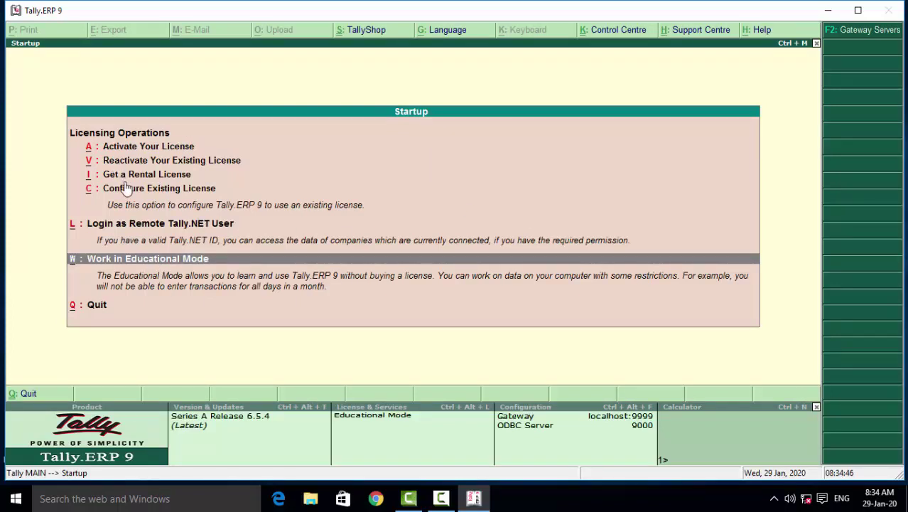
pyautogui.press('Return')
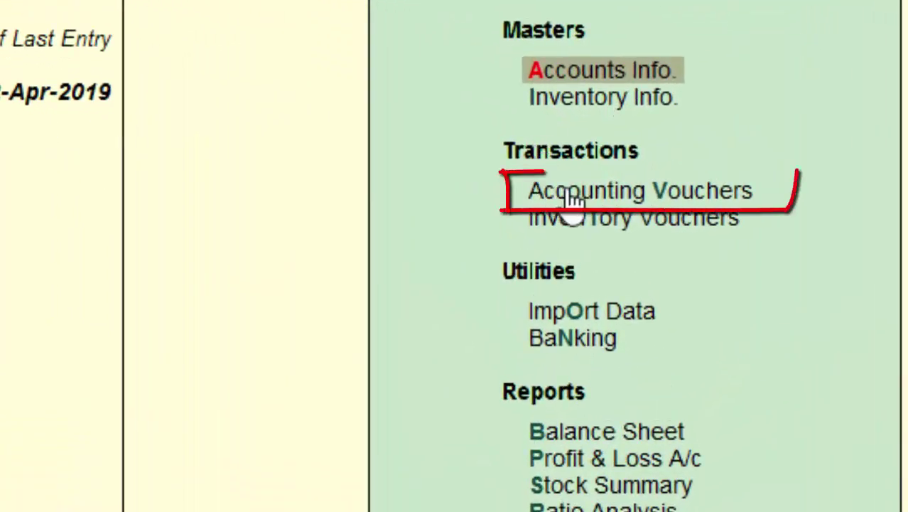
pyautogui.click(572, 203)
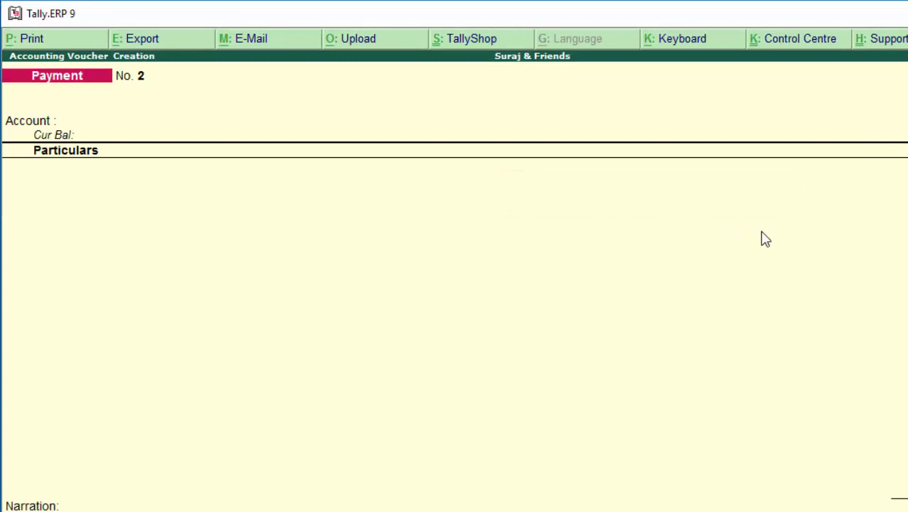
# Switch the voucher type to Sales with voucher class Sales.
pyautogui.press('F8')
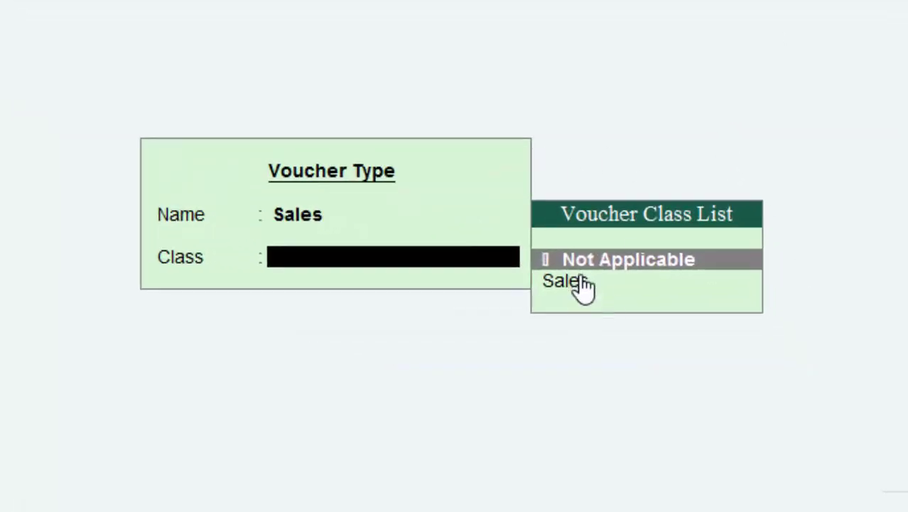
pyautogui.click(581, 279)
pyautogui.click(580, 277)
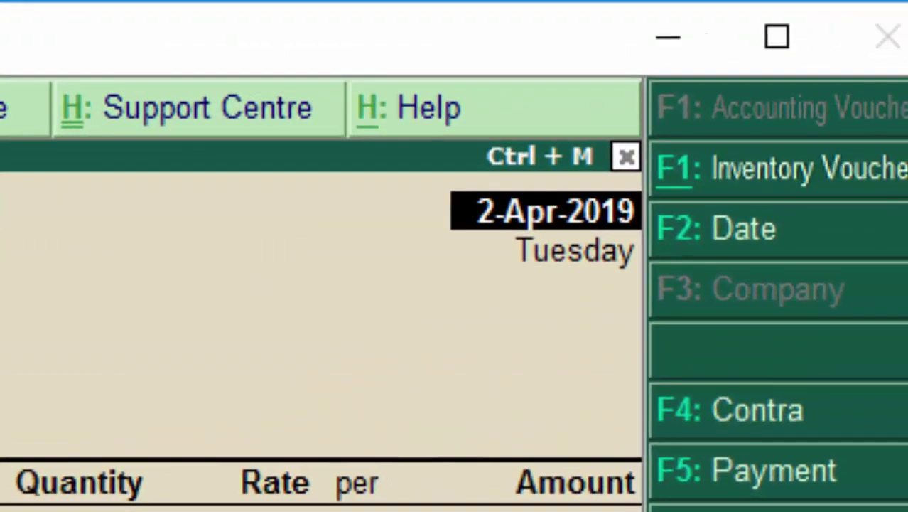
# Enter the reference number 567, keep the 2-Apr-2019 date, and move to the party account.
pyautogui.press('Return')
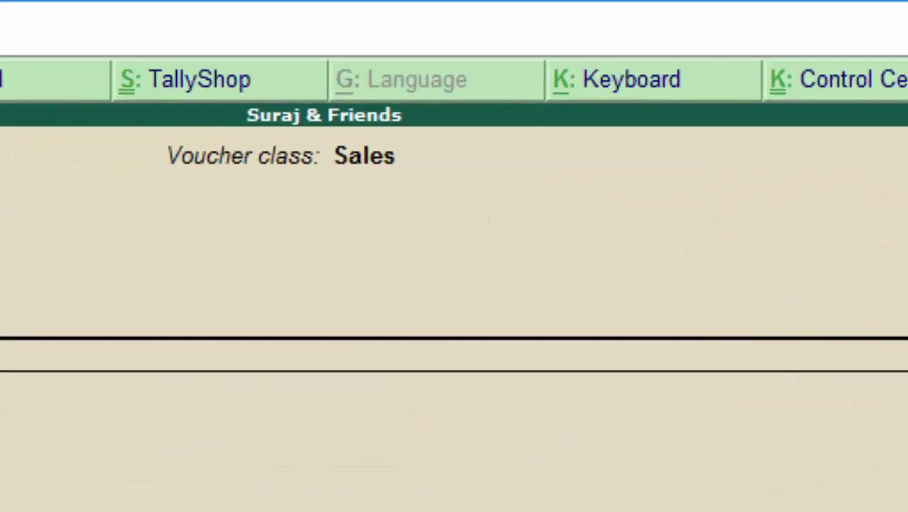
pyautogui.write('567')
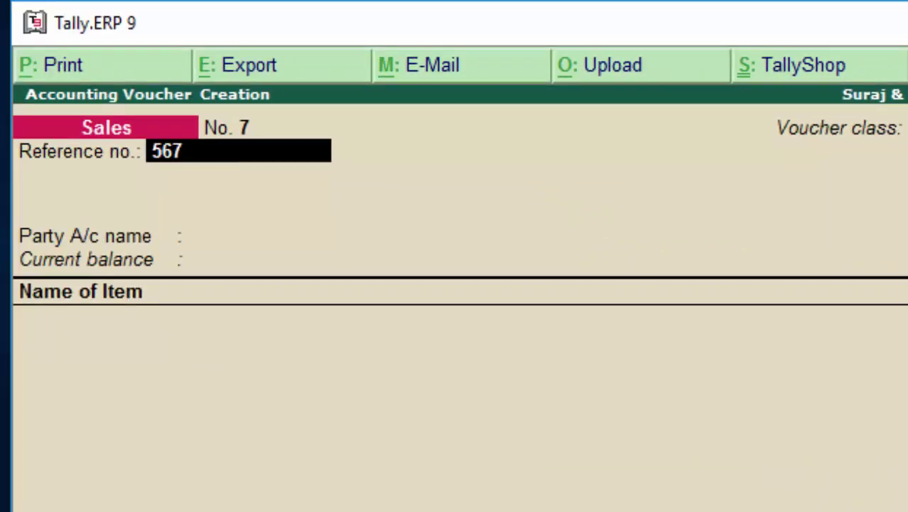
pyautogui.press('Return')
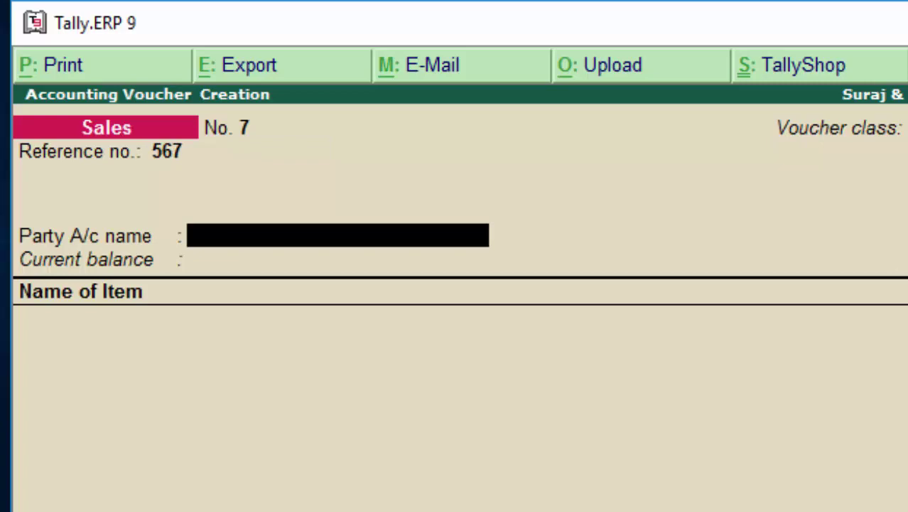
pyautogui.press('BackSpace')
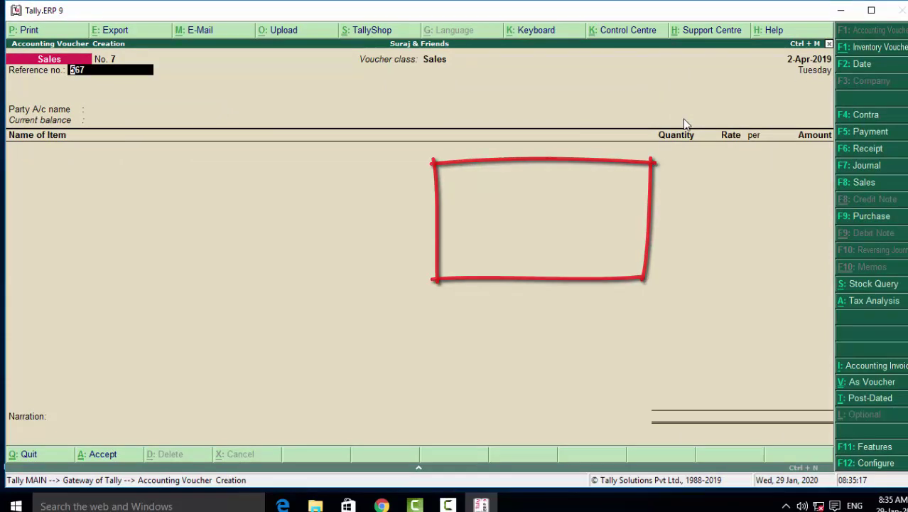
pyautogui.press('F2')
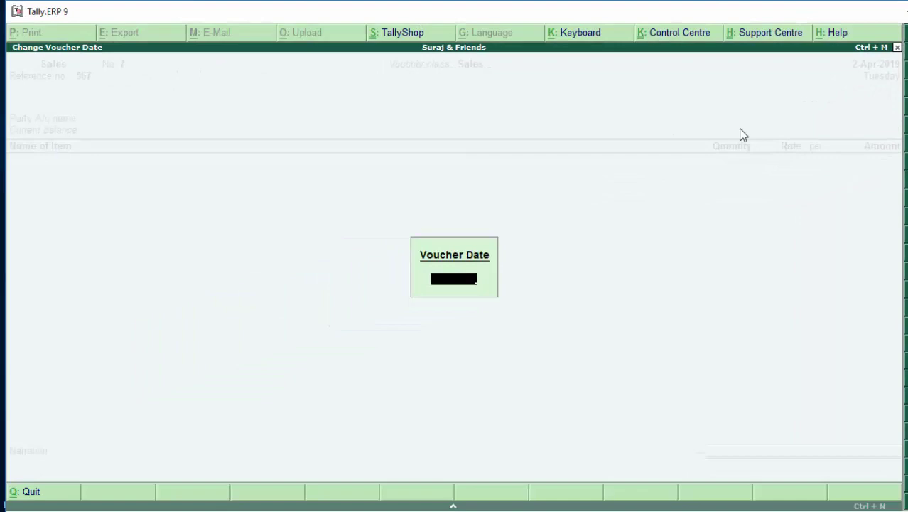
pyautogui.press('Return')
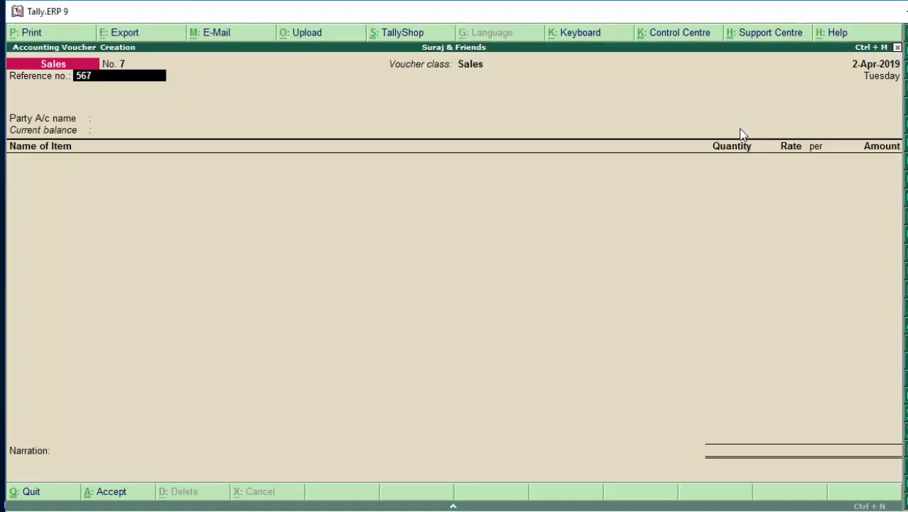
pyautogui.press('Return')
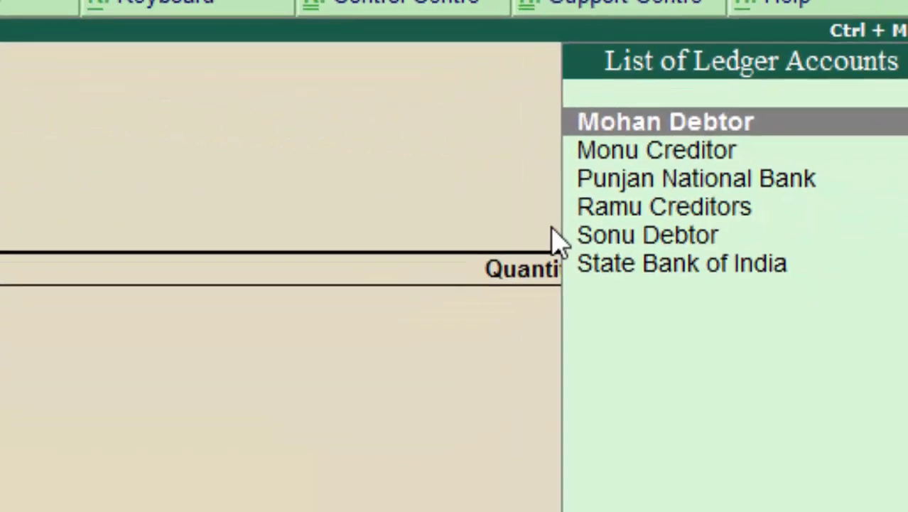
# Accept the debtor ledger as party, skip despatch and order details, and enter the buyer's address.
pyautogui.press('Return')
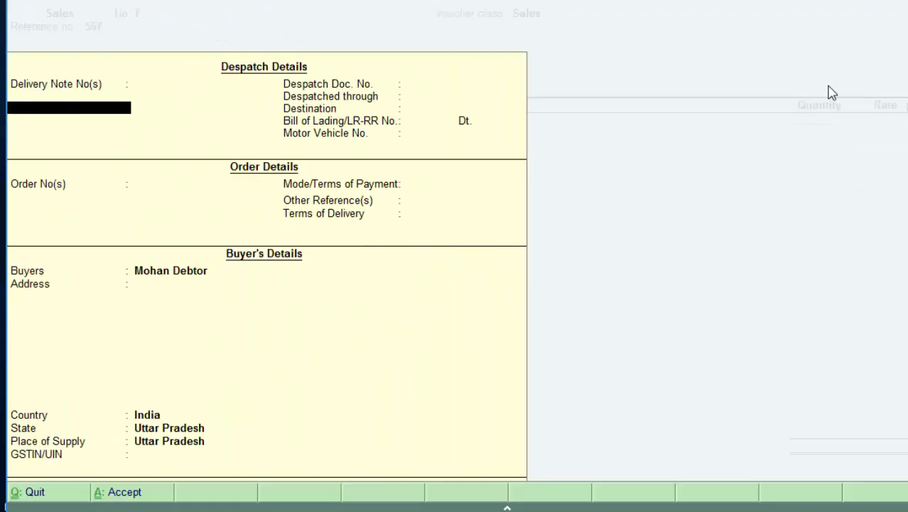
pyautogui.press('Return')
pyautogui.press('Return')
pyautogui.press('Return')
pyautogui.press('Return')
pyautogui.press('Return')
pyautogui.press('Return')
pyautogui.press('Return')
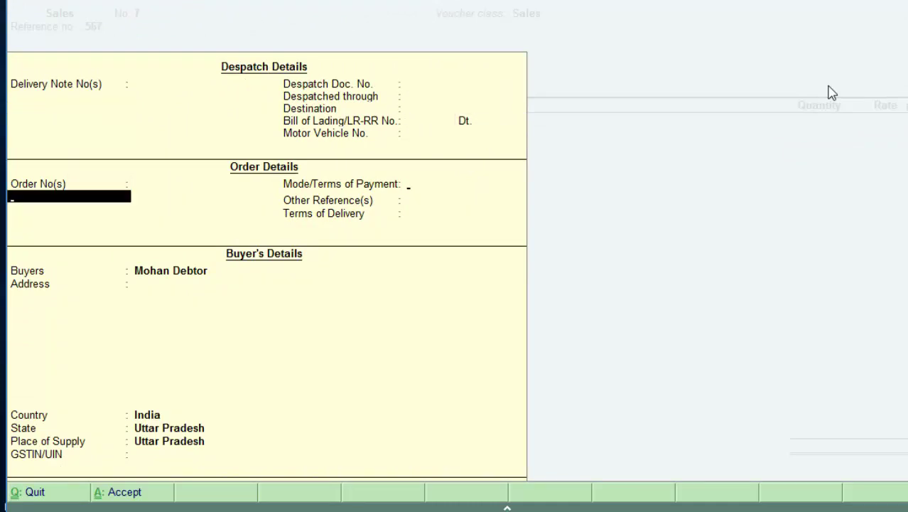
pyautogui.press('Return')
pyautogui.press('Return')
pyautogui.press('Return')
pyautogui.press('Return')
pyautogui.press('Return')
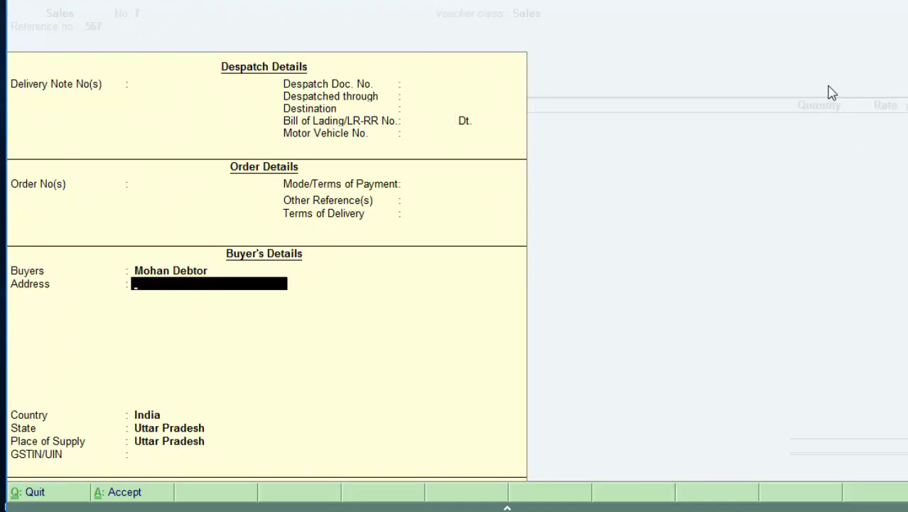
pyautogui.write('Ne')
pyautogui.write('w colo')
pyautogui.write('b')
pyautogui.press('BackSpace')
pyautogui.write('ny')
pyautogui.write(' Deori')
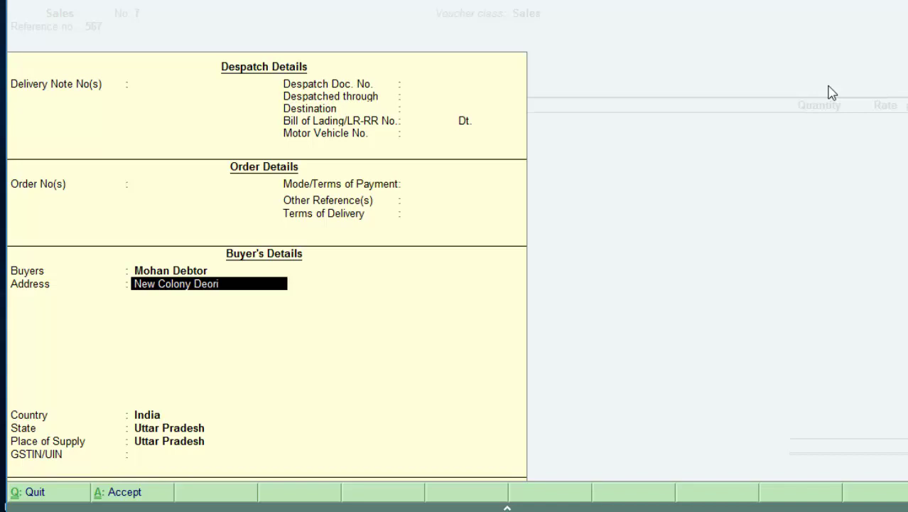
pyautogui.write('a')
pyautogui.press('Return')
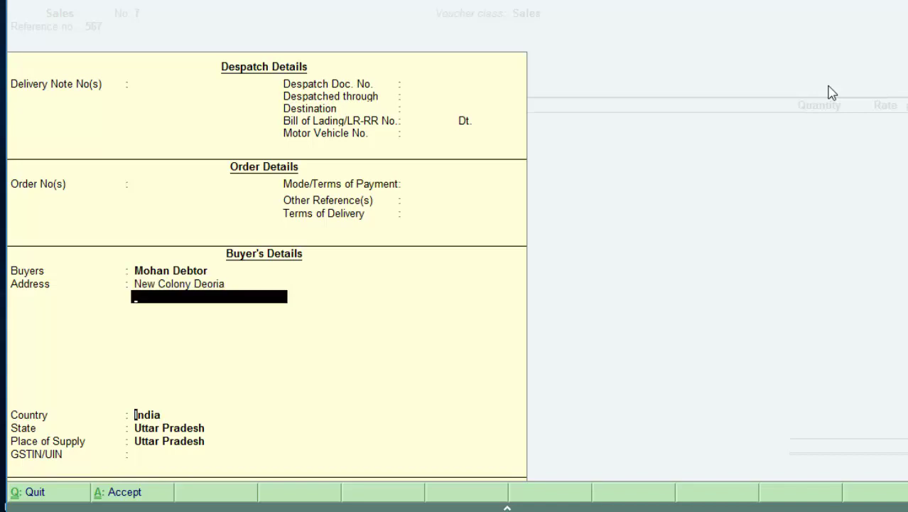
pyautogui.press('Return')
pyautogui.press('Return')
pyautogui.press('Return')
pyautogui.press('Return')
pyautogui.press('Return')
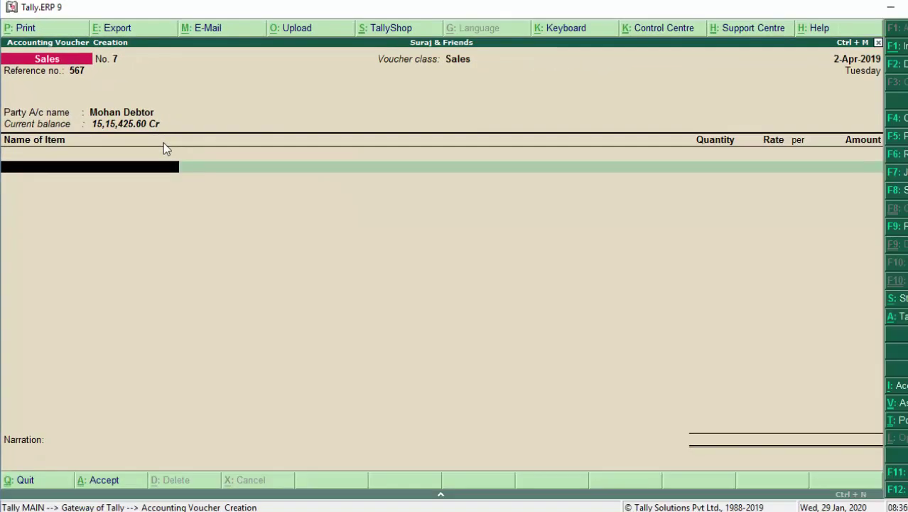
# Add 66 Keyboards from the Deoria godown at 300.00 each, amounting to 19,800.00.
pyautogui.write('K')
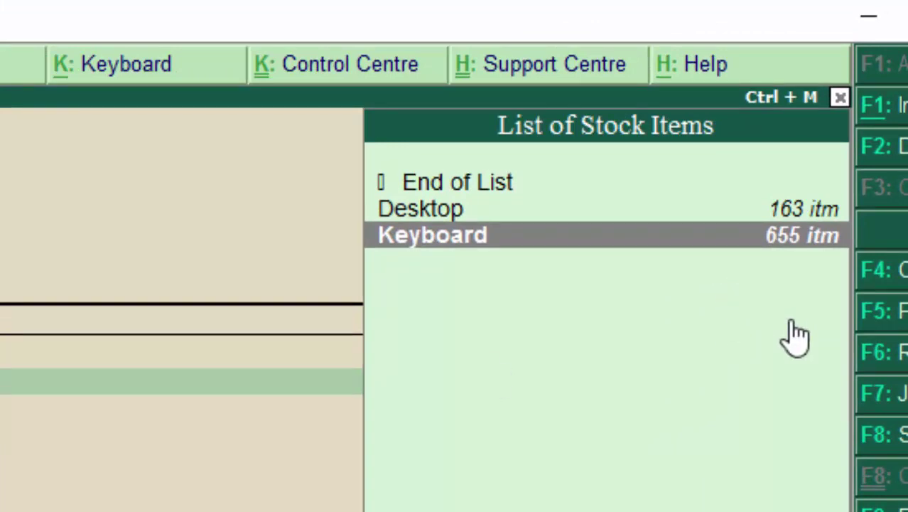
pyautogui.press('Return')
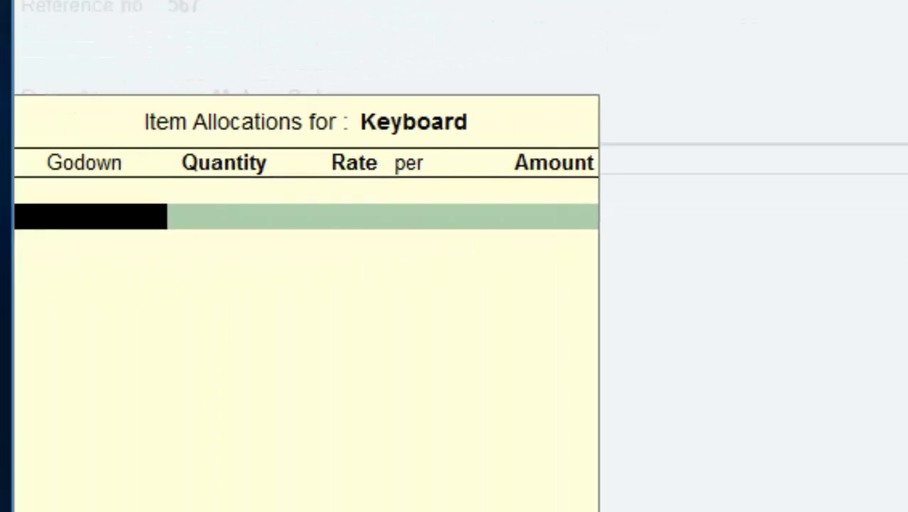
pyautogui.press('Return')
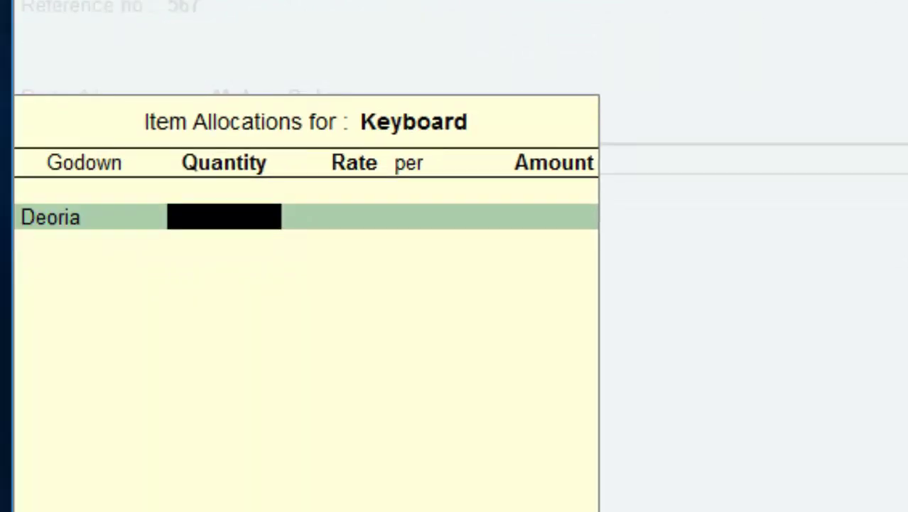
pyautogui.write('66')
pyautogui.press('Return')
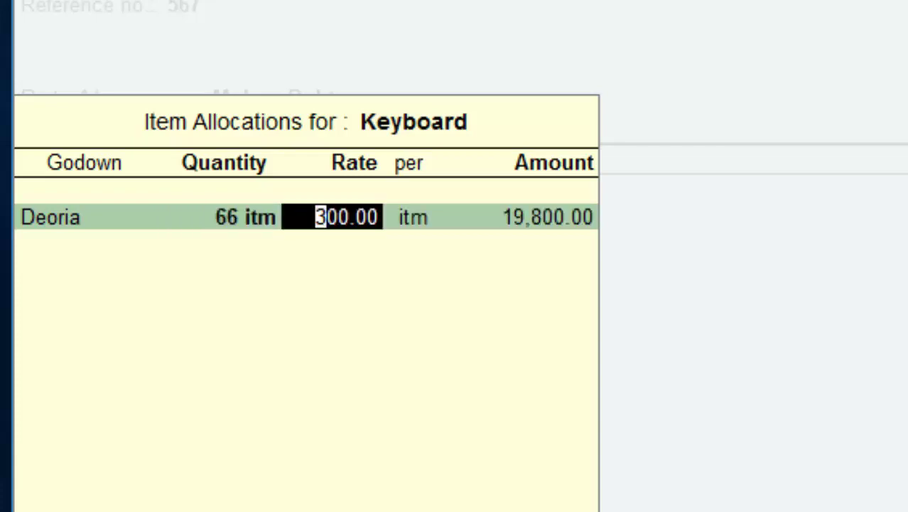
pyautogui.press('Return')
pyautogui.press('Return')
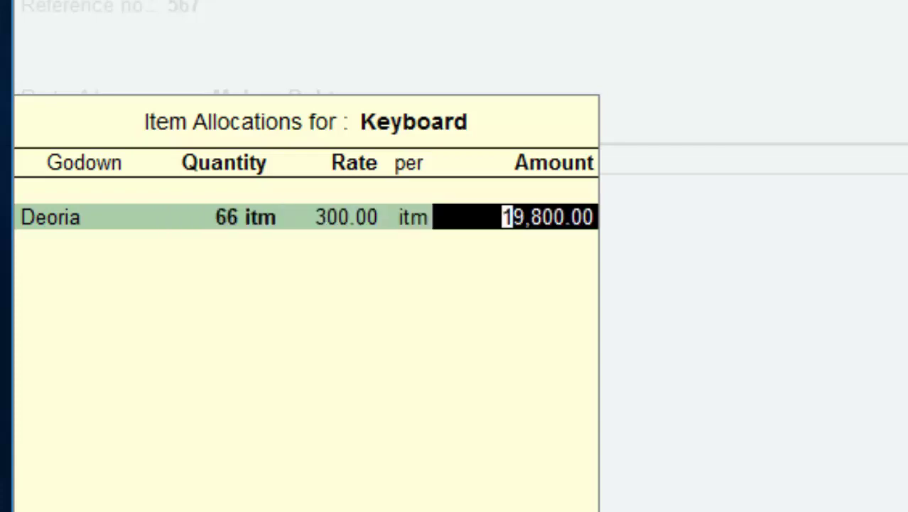
pyautogui.press('Return')
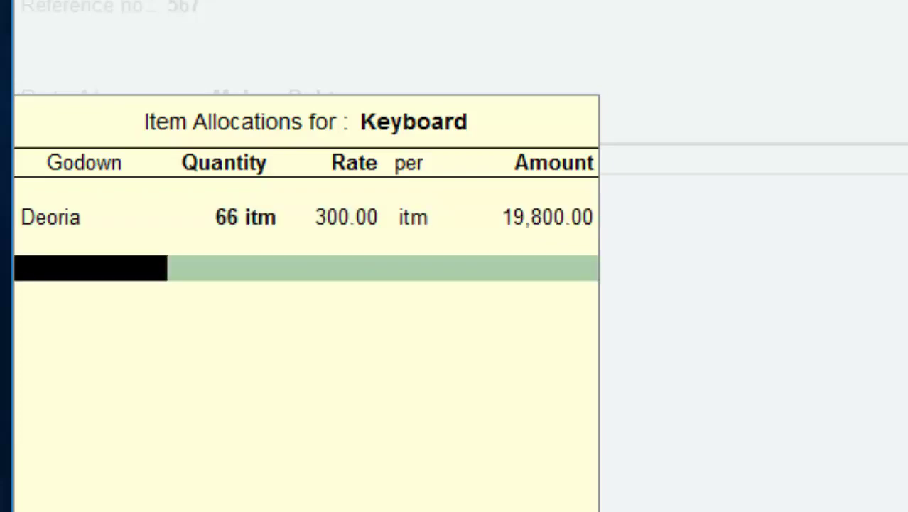
pyautogui.press('Return')
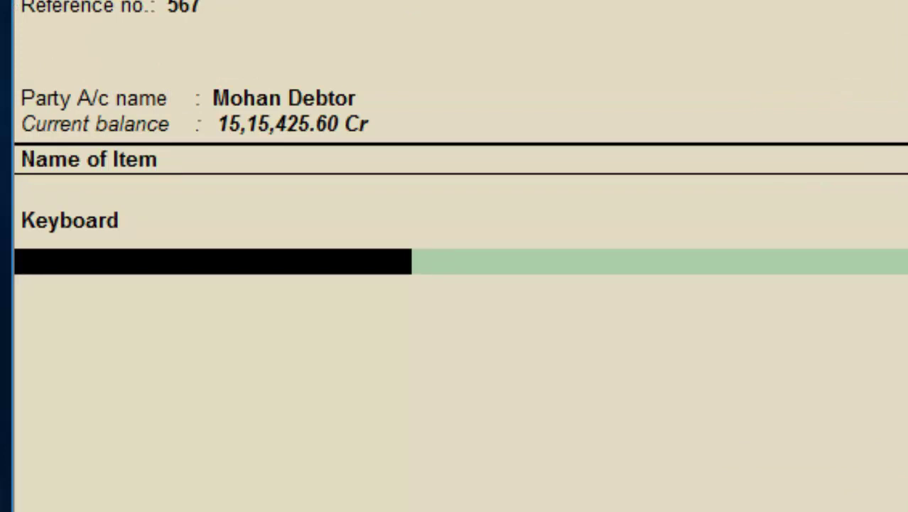
# Add Desktop from Deoria, correcting the quantity to 12 at 34,000.00, amount 4,08,000.00.
pyautogui.write('K')
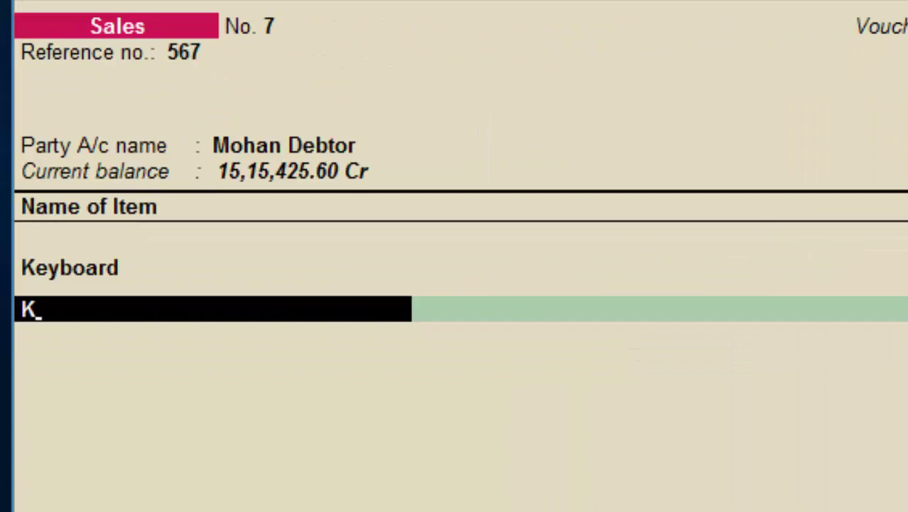
pyautogui.press('Return')
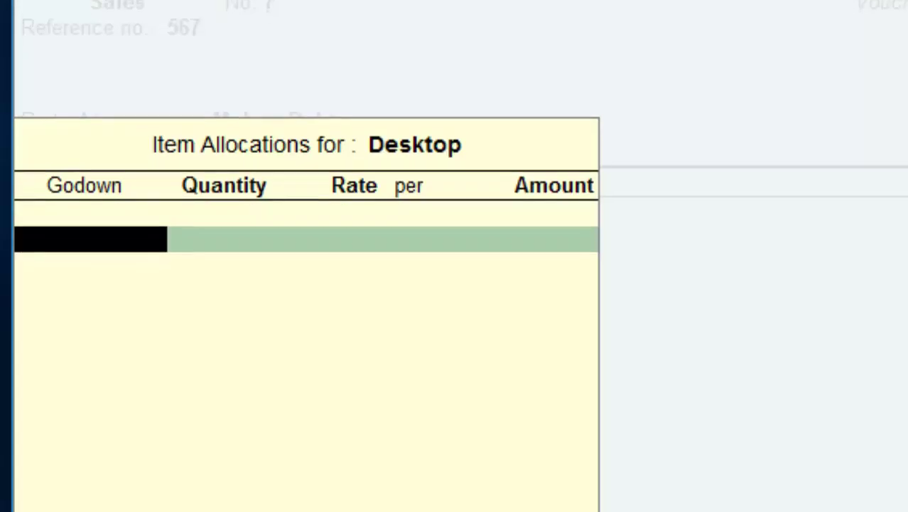
pyautogui.press('Return')
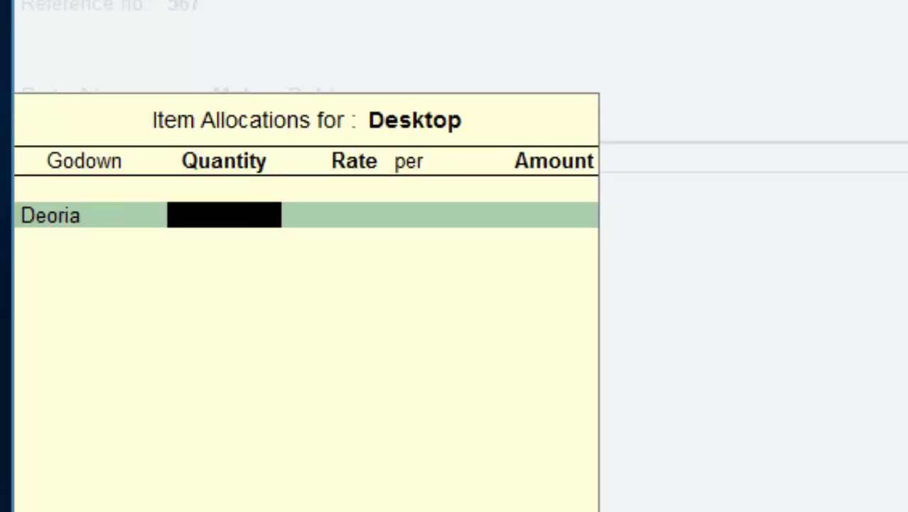
pyautogui.write('77 itm')
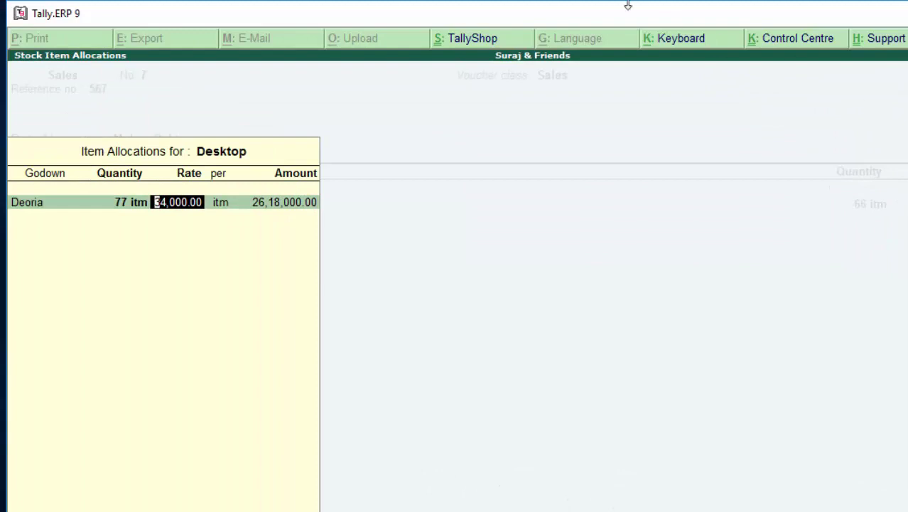
pyautogui.click(112, 205)
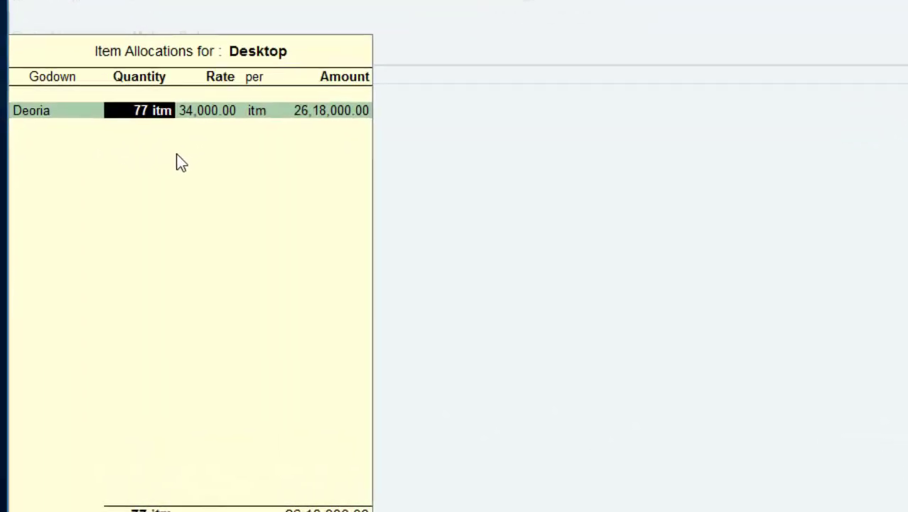
pyautogui.write('12')
pyautogui.press('Return')
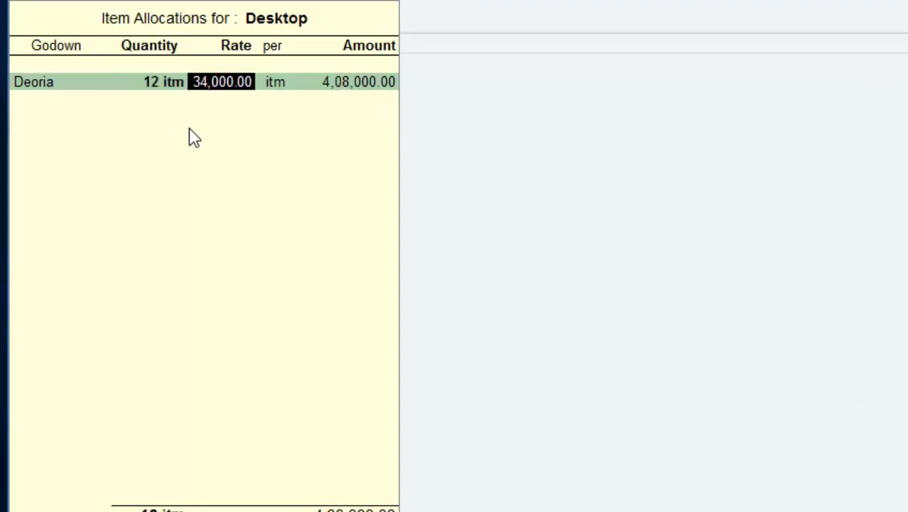
pyautogui.press('Return')
pyautogui.press('Return')
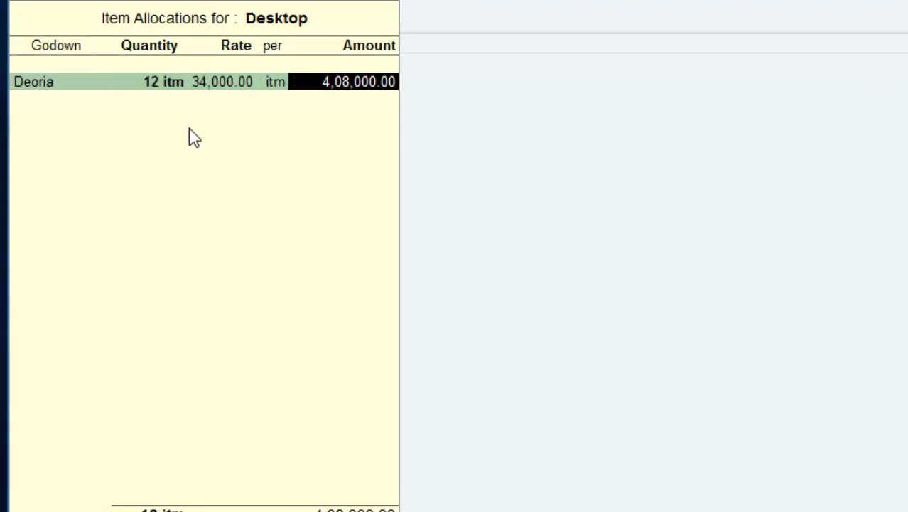
pyautogui.press('Return')
pyautogui.press('Return')
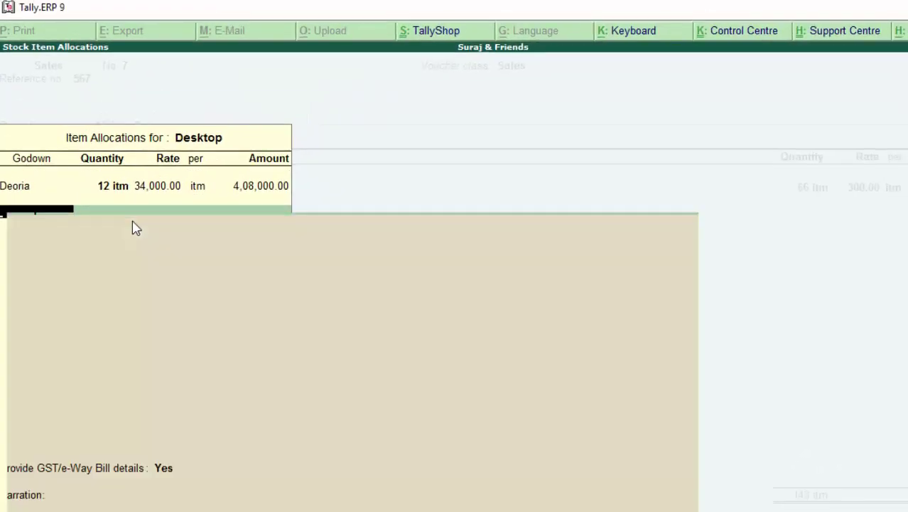
pyautogui.press('Return')
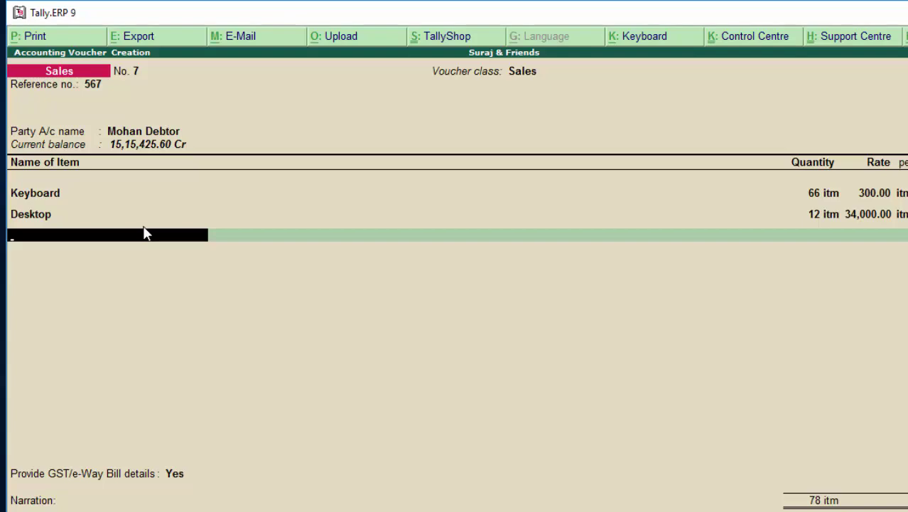
# Add 5 Jeans at 4,000.00 each, amount 20,000.00, bringing the total to 4,47,800.00.
pyautogui.write('S')
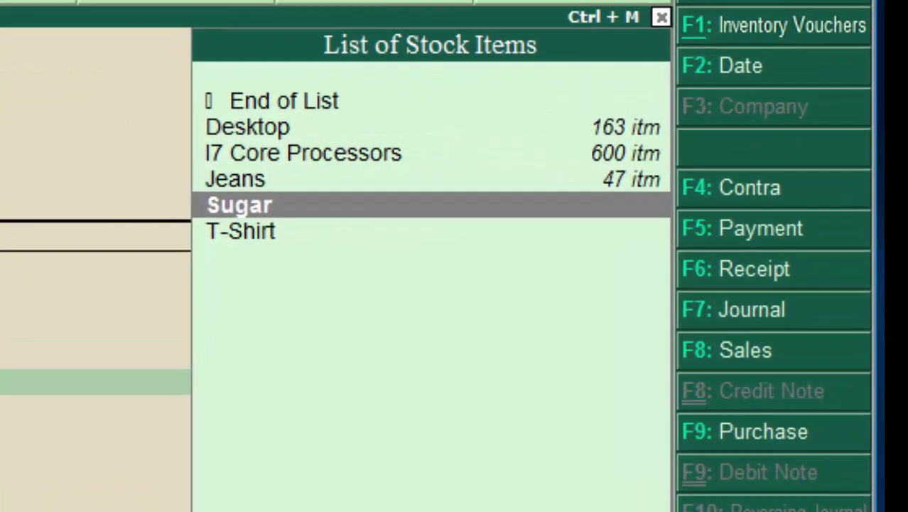
pyautogui.press('Down')
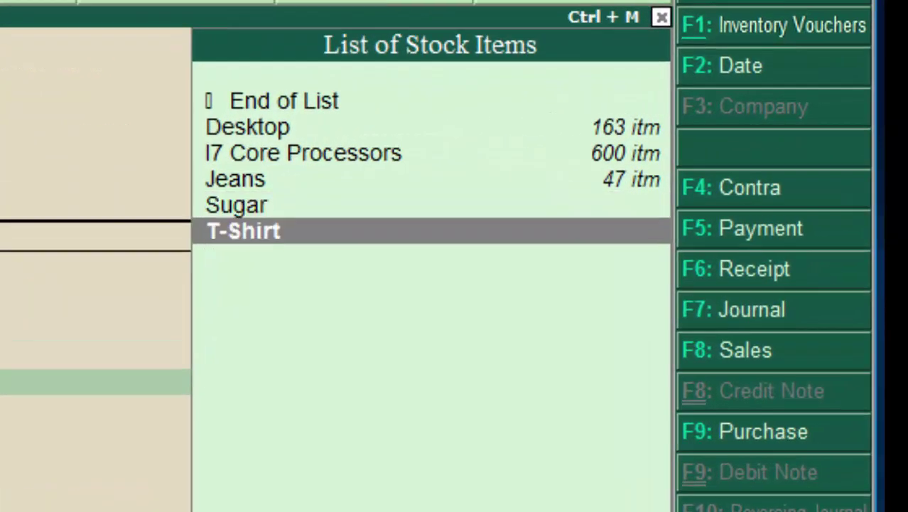
pyautogui.press('Up')
pyautogui.press('Up')
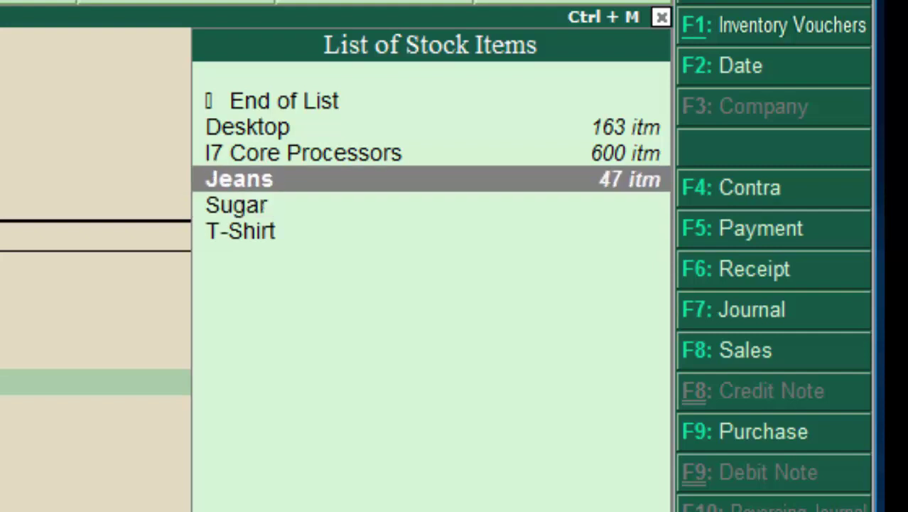
pyautogui.press('Return')
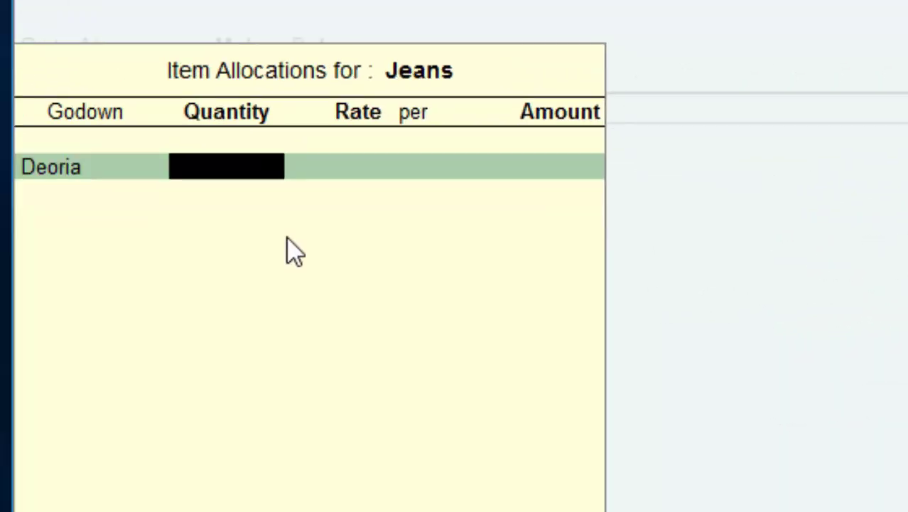
pyautogui.write('5')
pyautogui.press('Return')
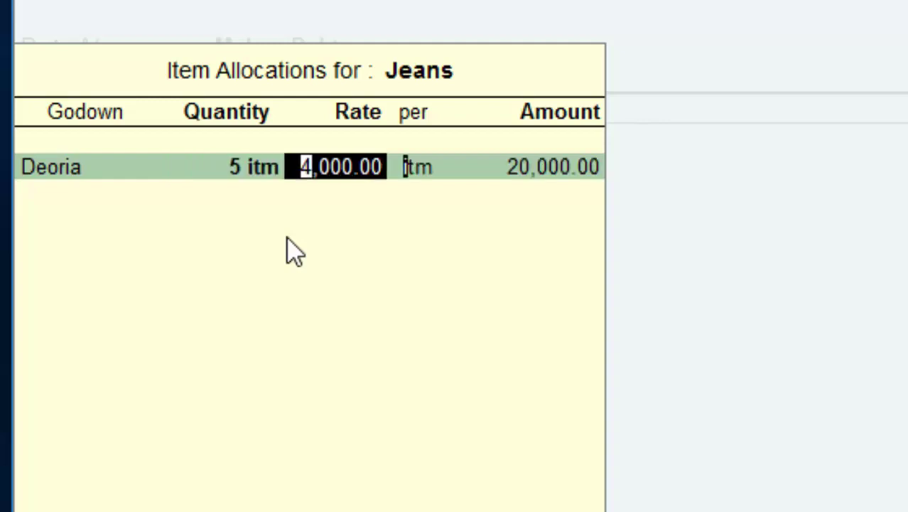
pyautogui.press('Return')
pyautogui.press('Return')
pyautogui.press('Return')
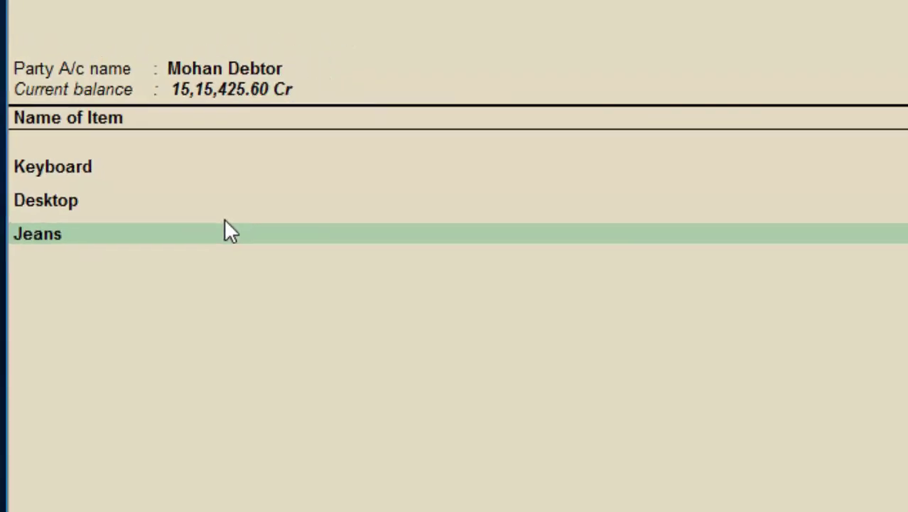
pyautogui.press('Return')
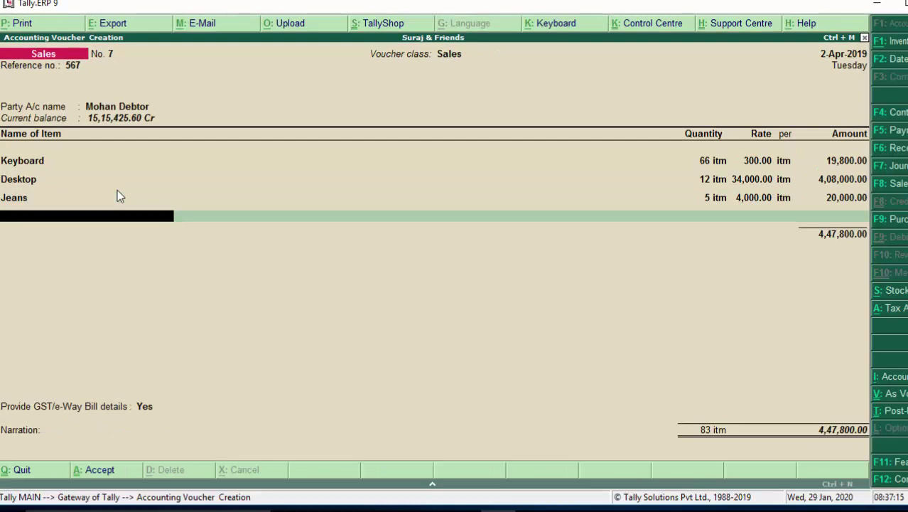
# Add 7 Led at 32,000.00 each to the voucher.
pyautogui.write('j')
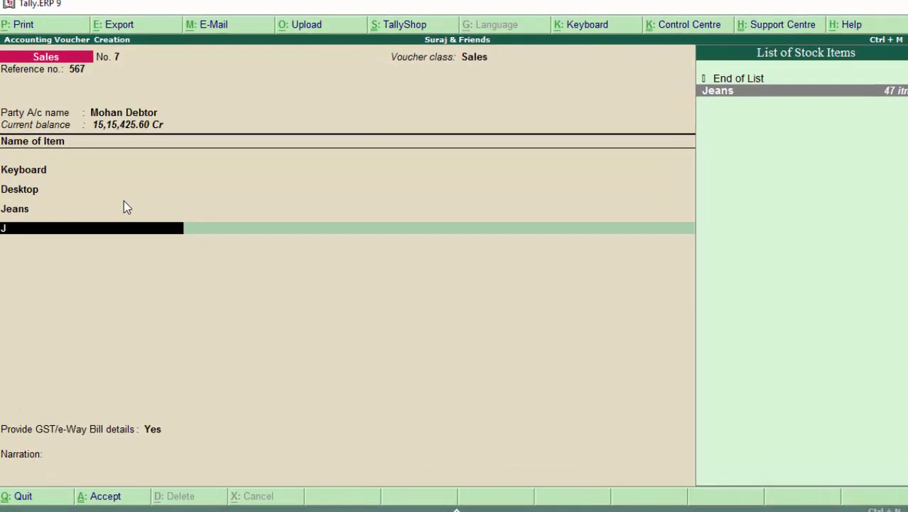
pyautogui.press('BackSpace')
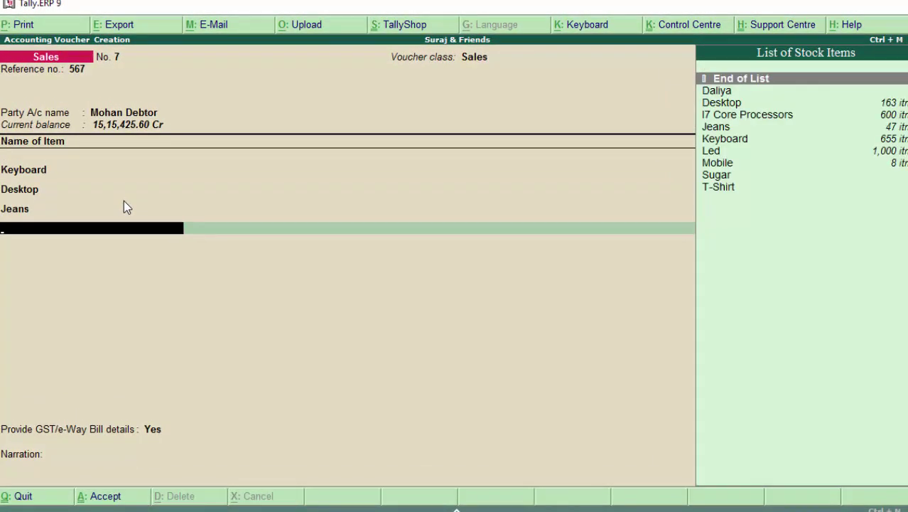
pyautogui.press('Down')
pyautogui.press('Down')
pyautogui.press('Down')
pyautogui.press('Down')
pyautogui.press('Down')
pyautogui.press('Down')
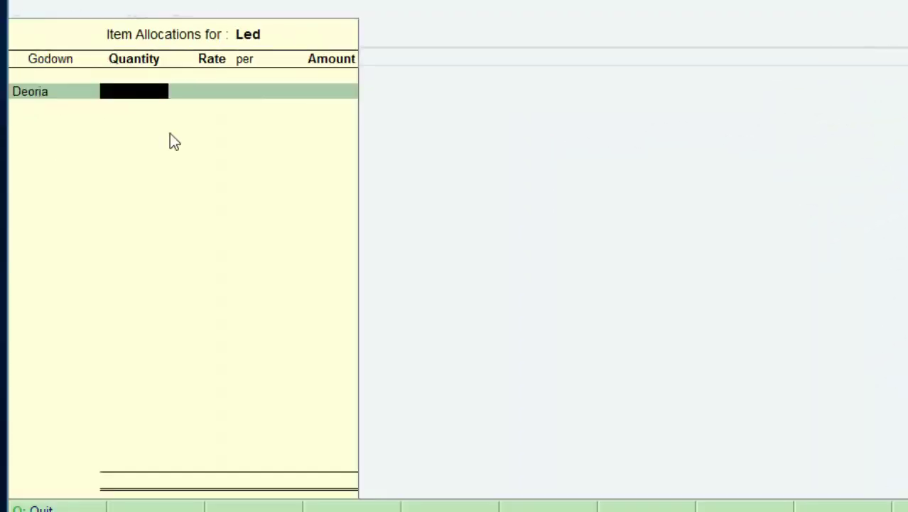
pyautogui.write('7')
pyautogui.press('Return')
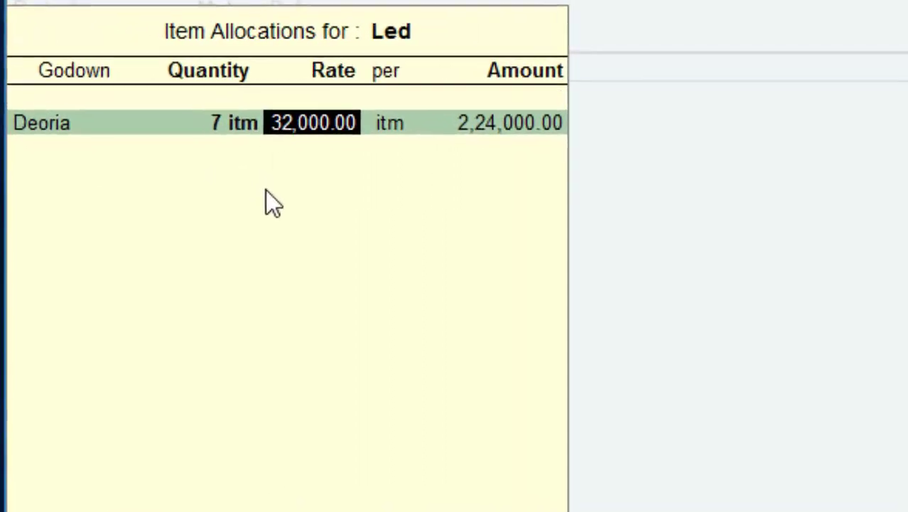
pyautogui.press('Return')
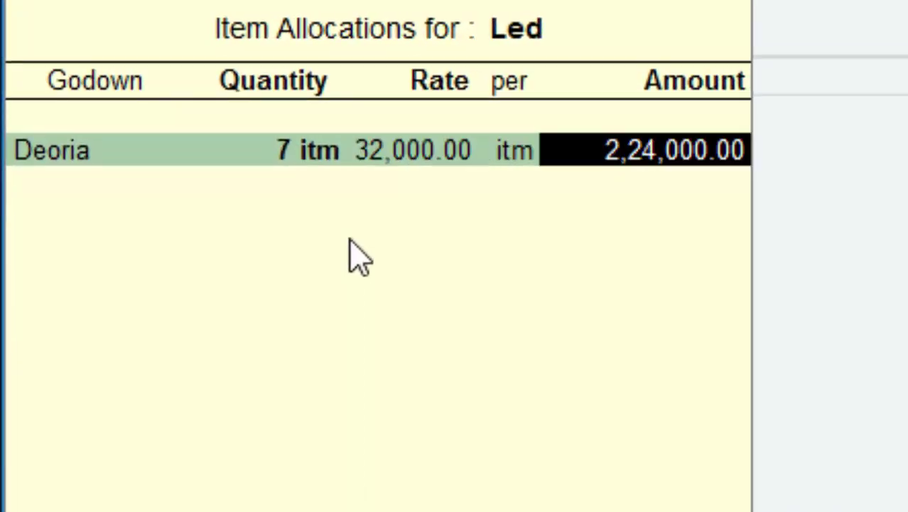
pyautogui.press('Return')
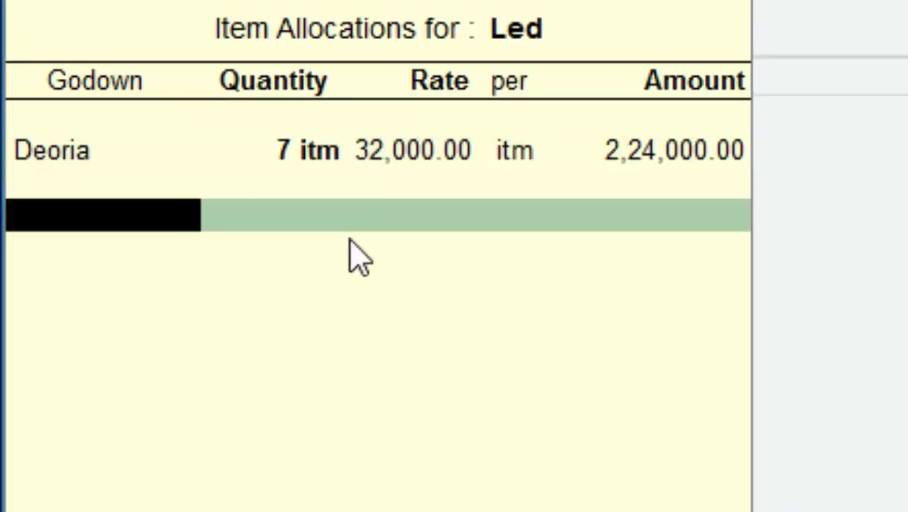
pyautogui.press('Return')
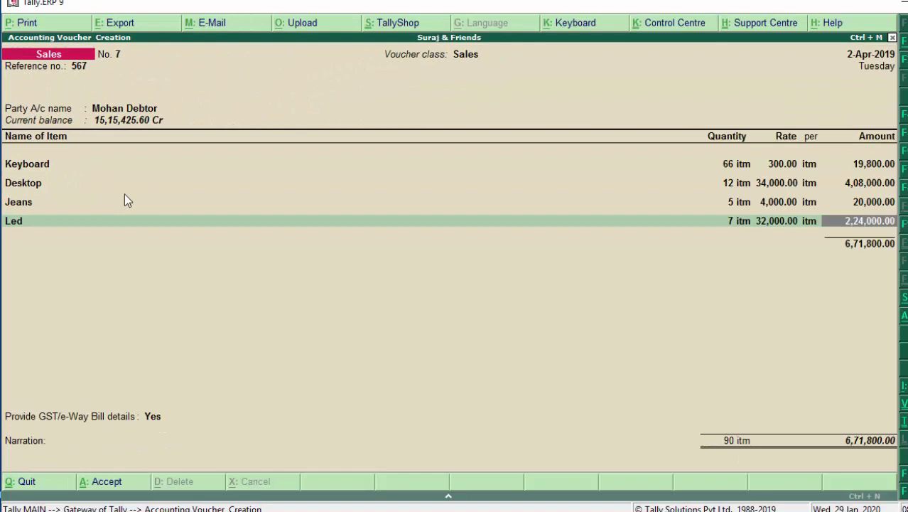
pyautogui.press('Return')
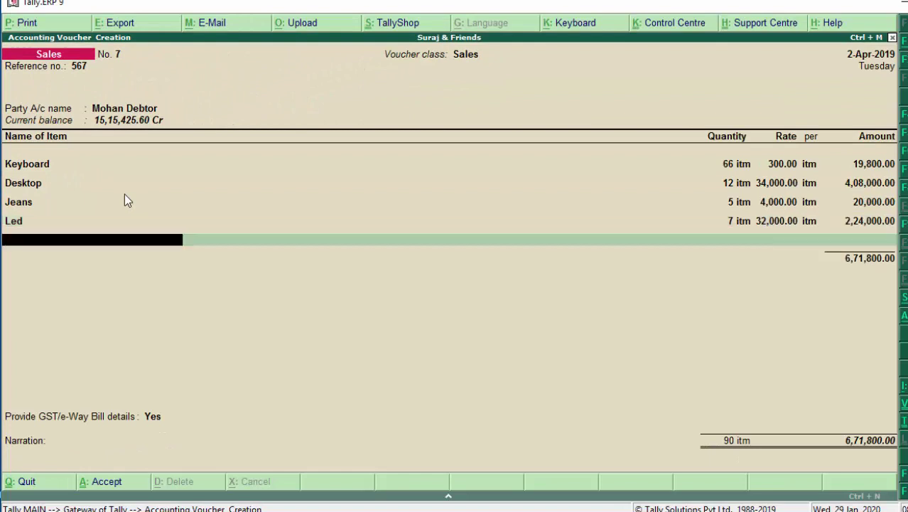
# Add 4 Mobile from Deoria at 14,000.00 each, amounting to 56,000.00.
pyautogui.write('L')
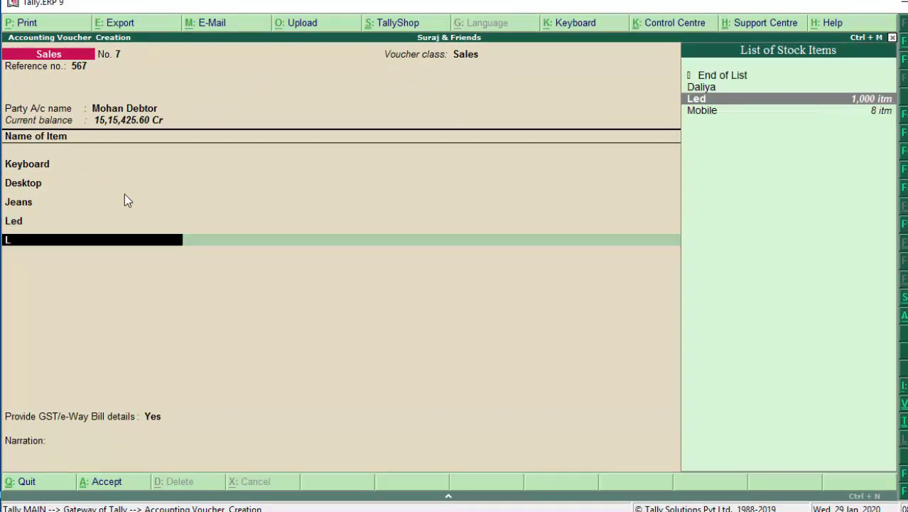
pyautogui.press('Down')
pyautogui.press('Return')
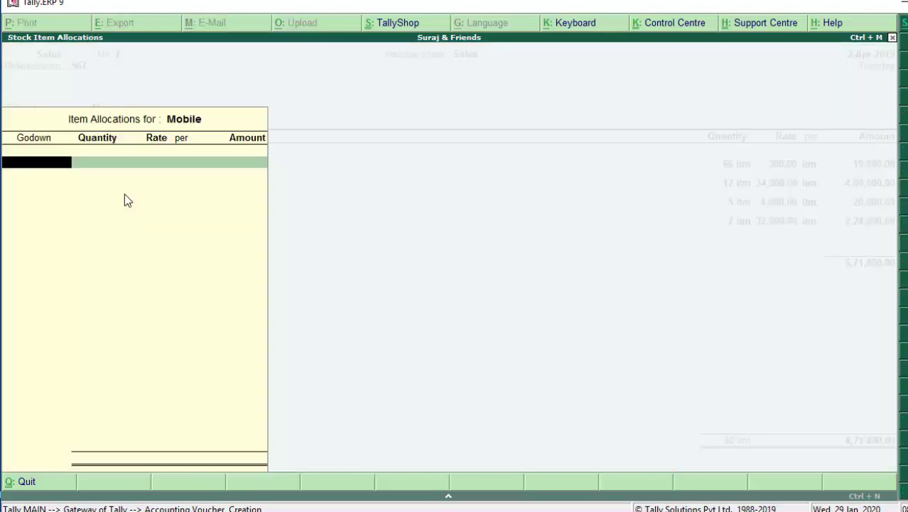
pyautogui.press('Return')
pyautogui.press('BackSpace')
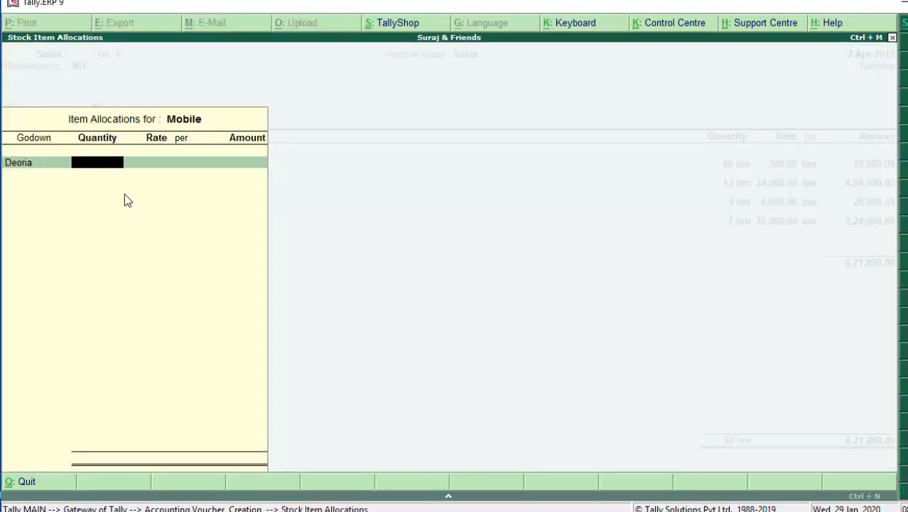
pyautogui.write('4')
pyautogui.press('Return')
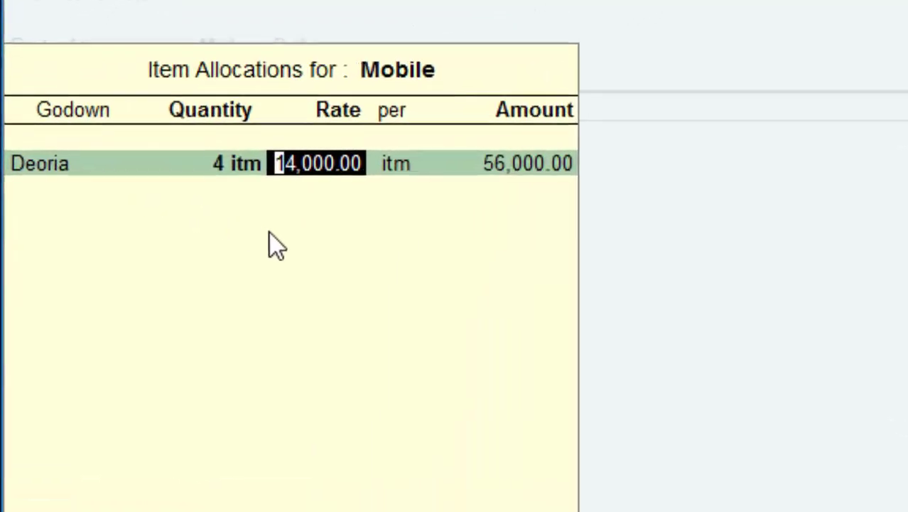
pyautogui.press('Return')
pyautogui.press('Return')
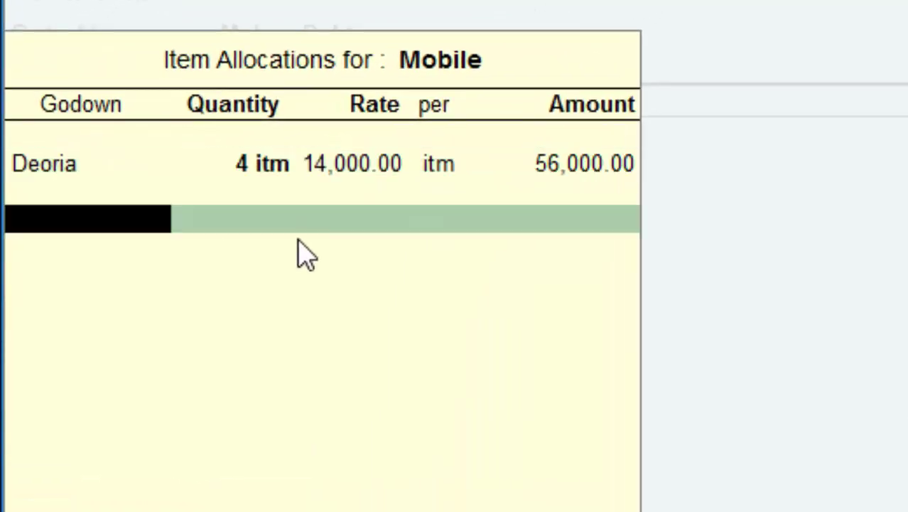
pyautogui.press('Return')
pyautogui.press('Return')
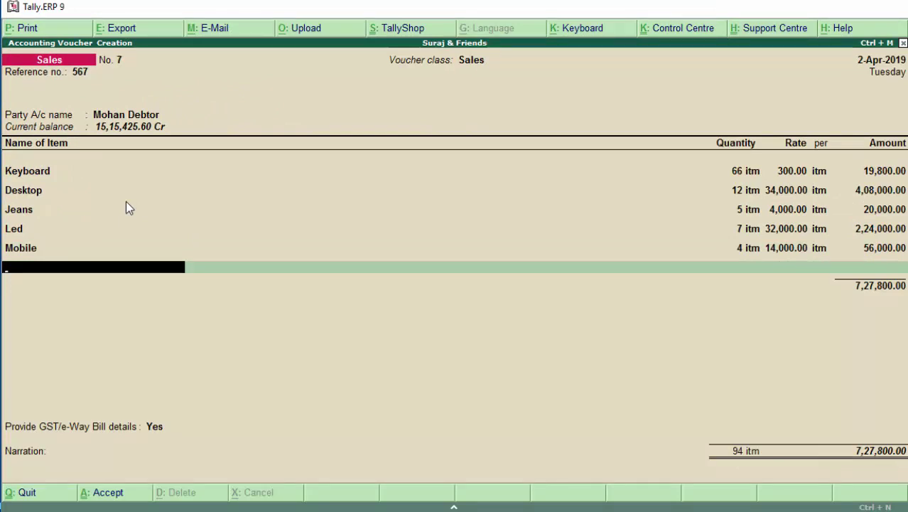
# Close the item list after the Mobile line, leaving the voucher total at 7,27,800.00.
pyautogui.press('Return')
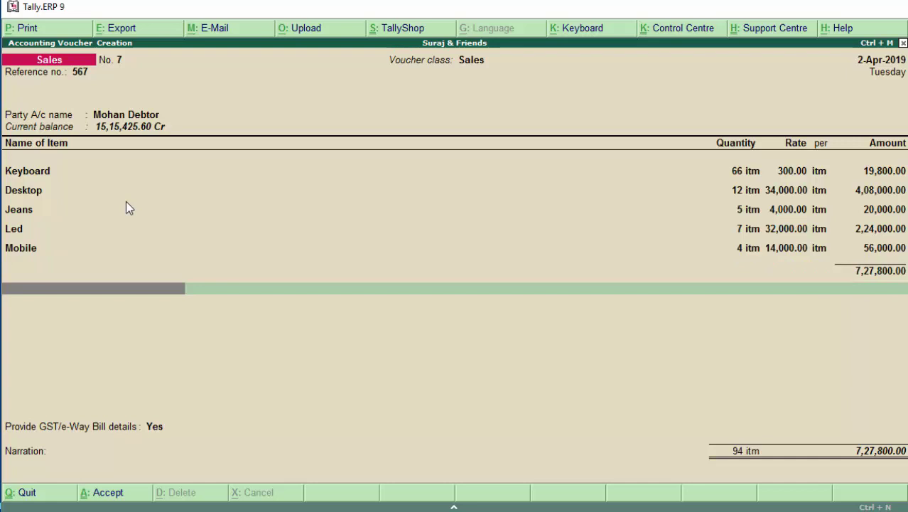
pyautogui.press('BackSpace')
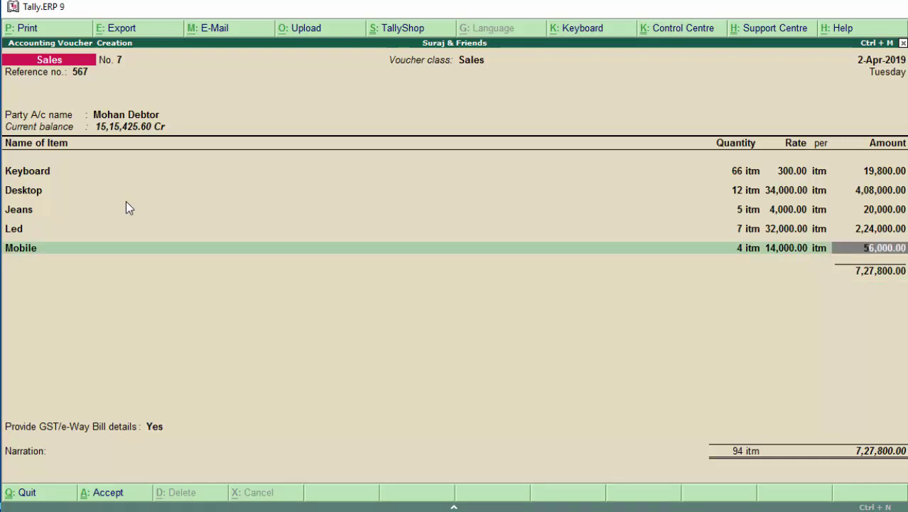
pyautogui.press('Return')
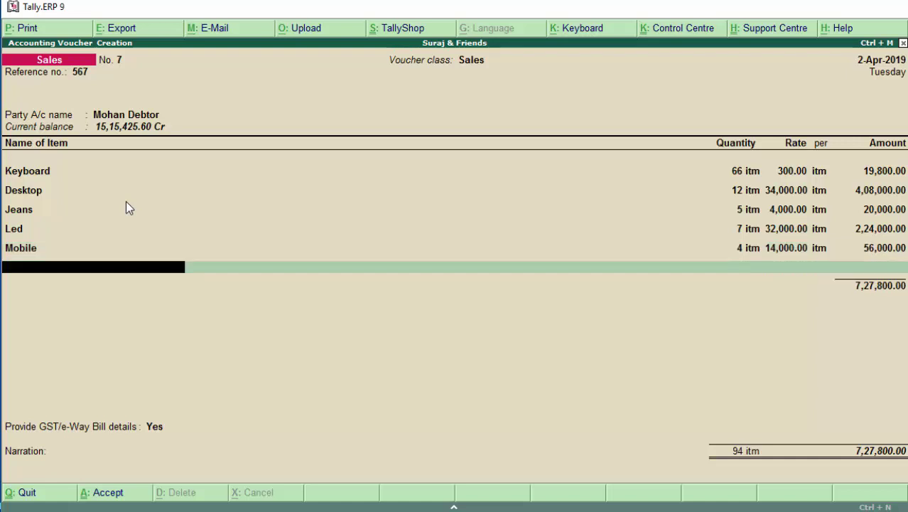
pyautogui.press('Return')
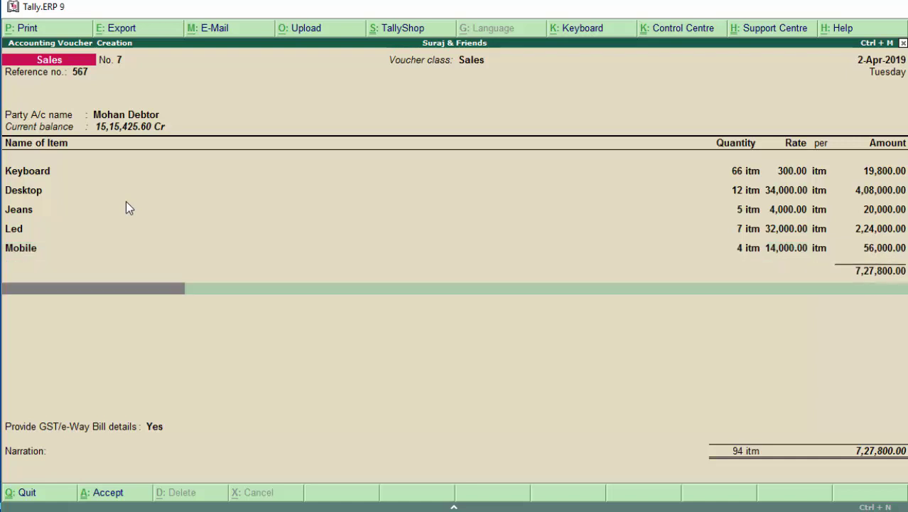
# Set GST/e-Way Bill details to No, add narration 'The goods have been sold', and save.
pyautogui.press('Return')
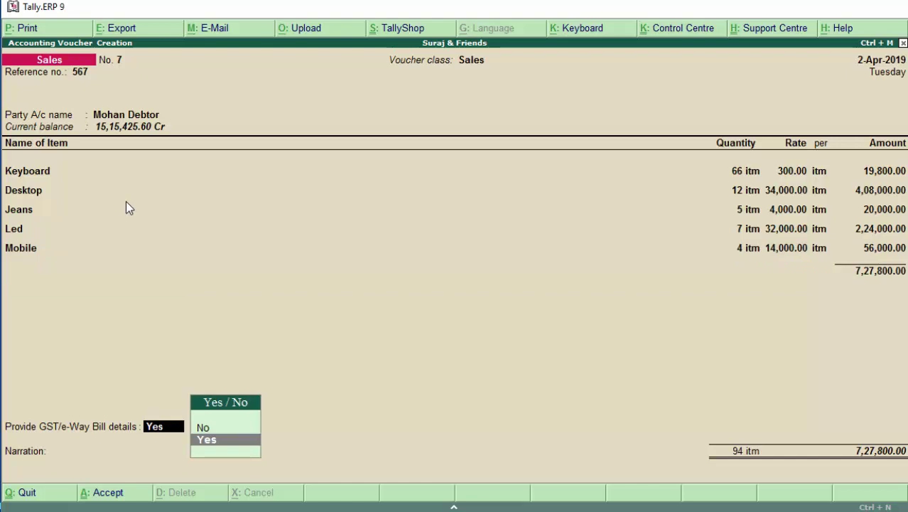
pyautogui.press('Return')
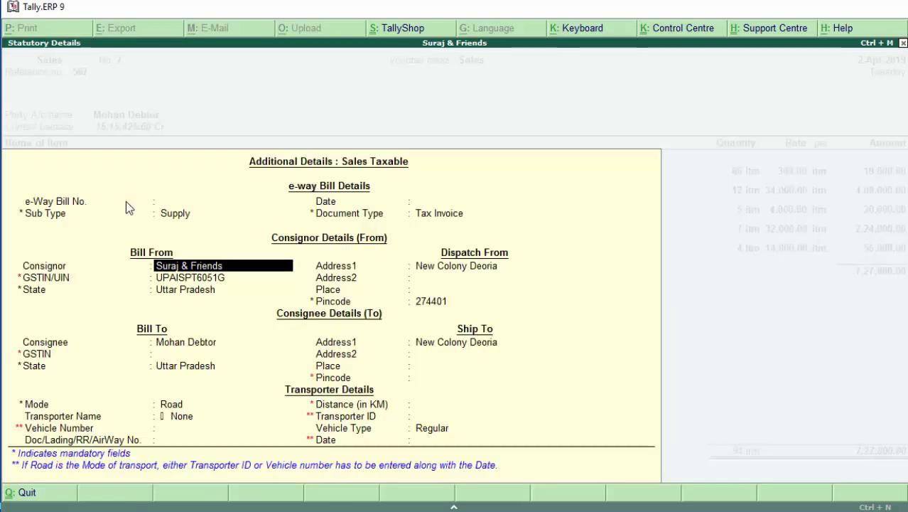
pyautogui.press('BackSpace')
pyautogui.press('BackSpace')
pyautogui.press('BackSpace')
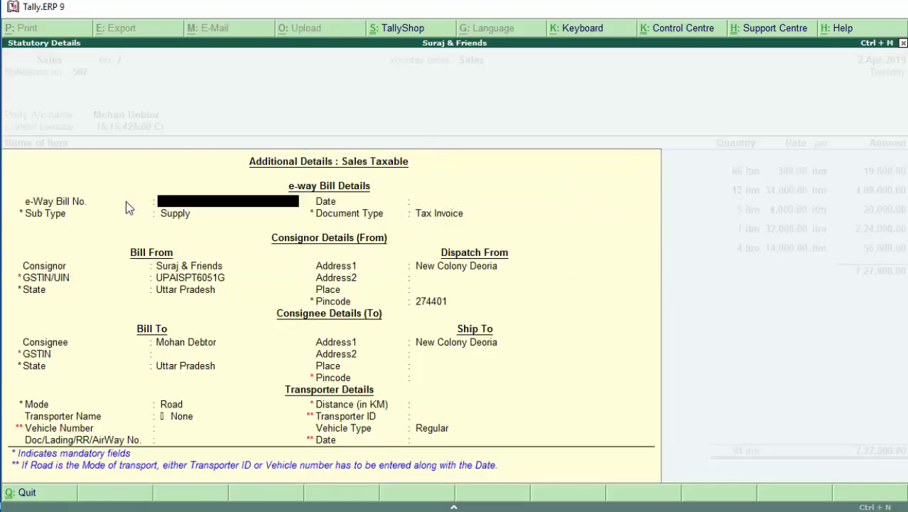
pyautogui.press('BackSpace')
pyautogui.press('Up')
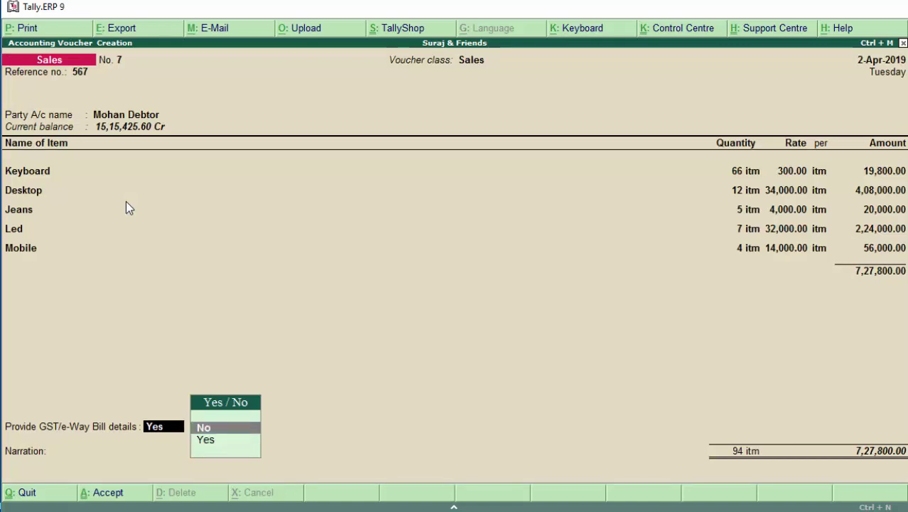
pyautogui.press('Return')
pyautogui.press('Return')
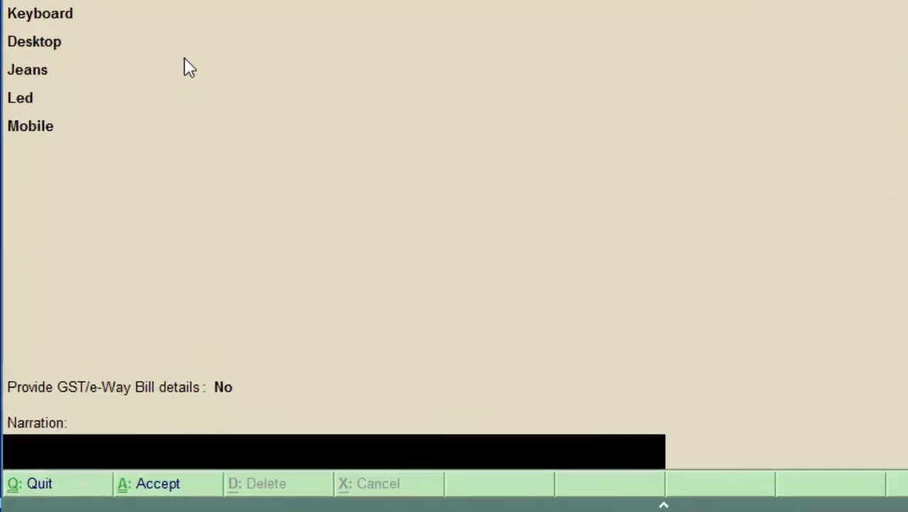
pyautogui.write('The goods have been sold')
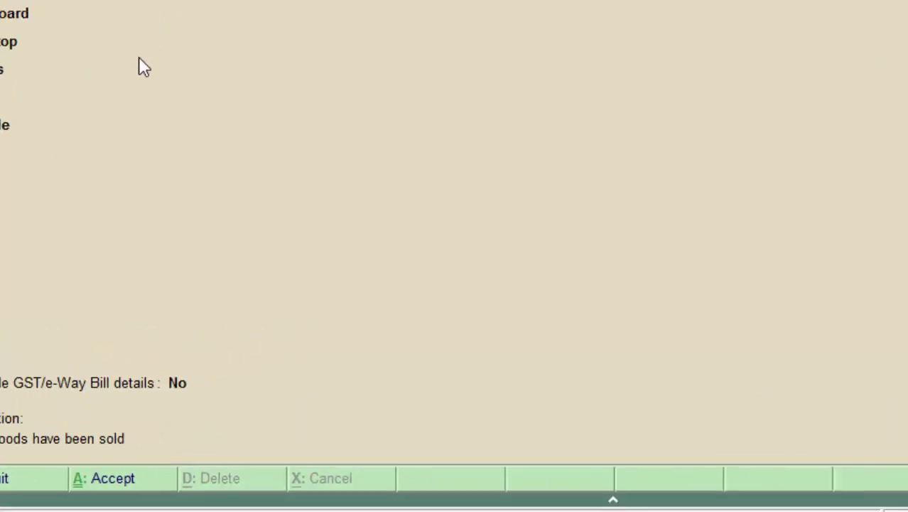
pyautogui.press('Return')
pyautogui.press('Return')
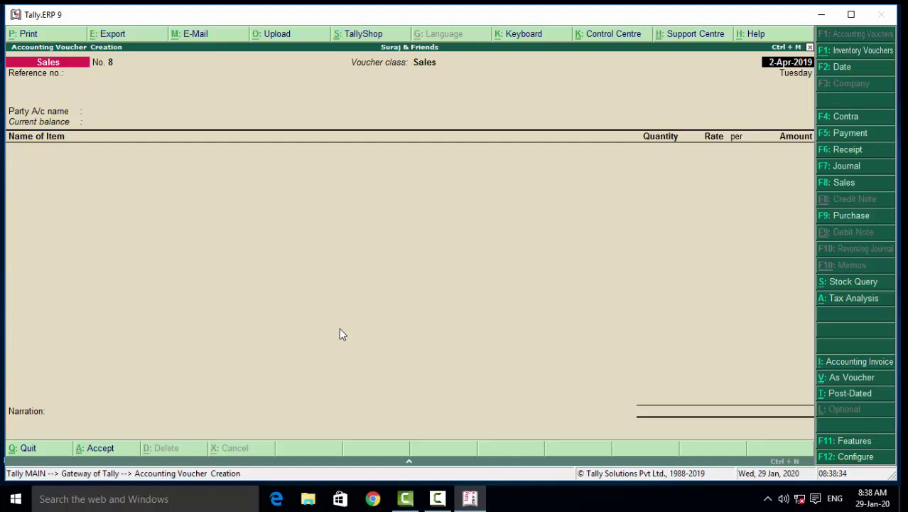
# Quit the blank voucher No. 8 and open the debtor's Sales voucher 7 from the 2-Apr-2019 Day Book.
pyautogui.press('Escape')
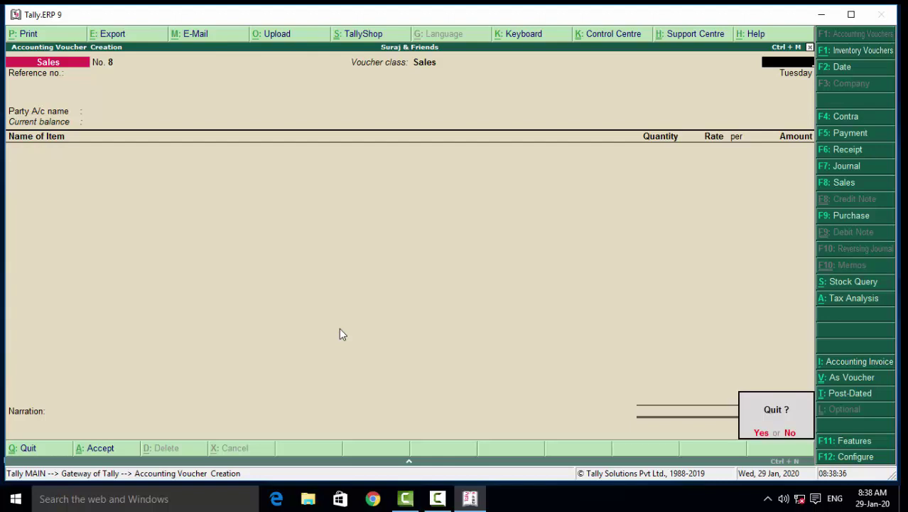
pyautogui.press('y')
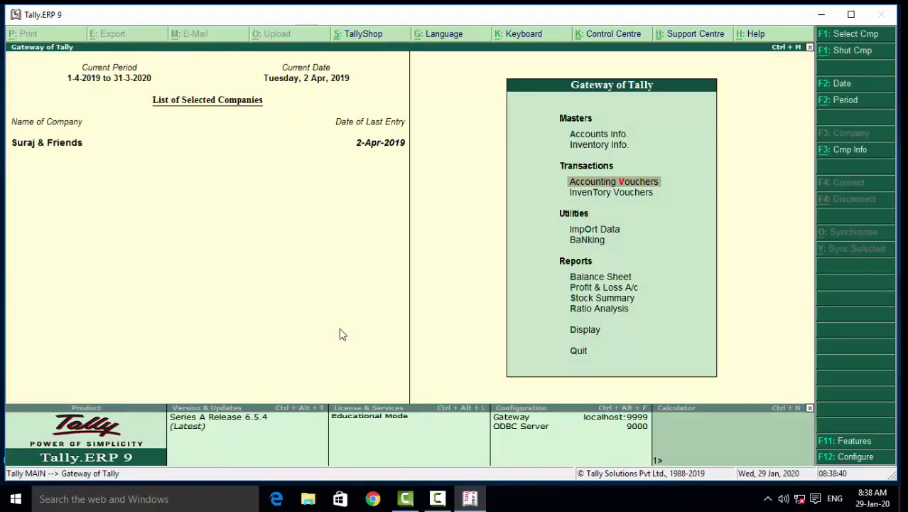
pyautogui.press('d')
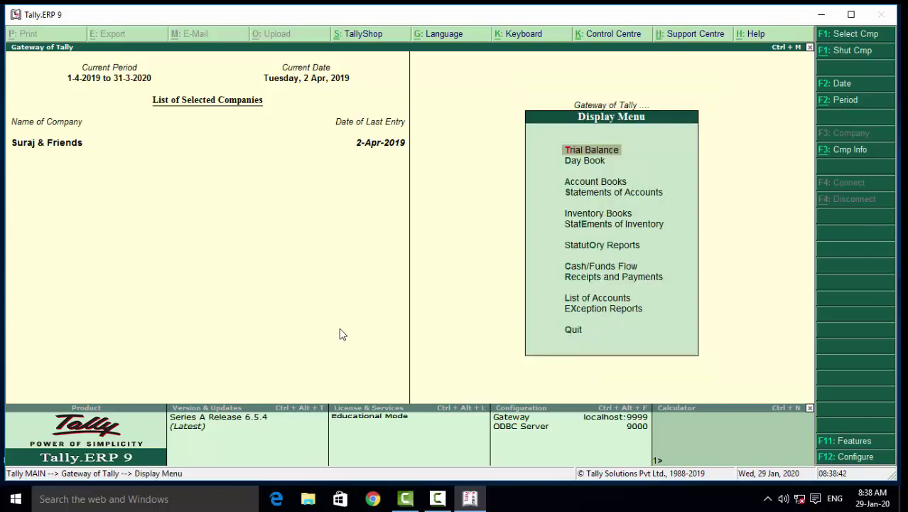
pyautogui.press('d')
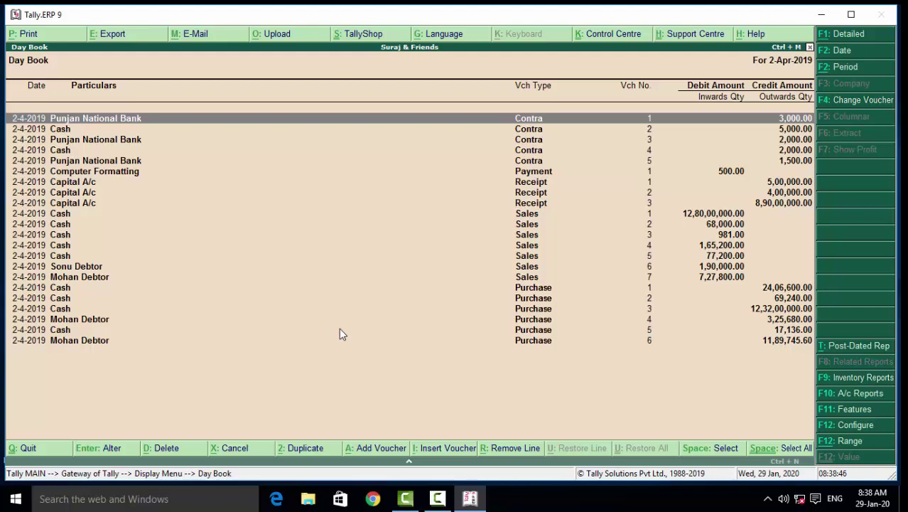
pyautogui.press('Down')
pyautogui.press('Down')
pyautogui.press('Down')
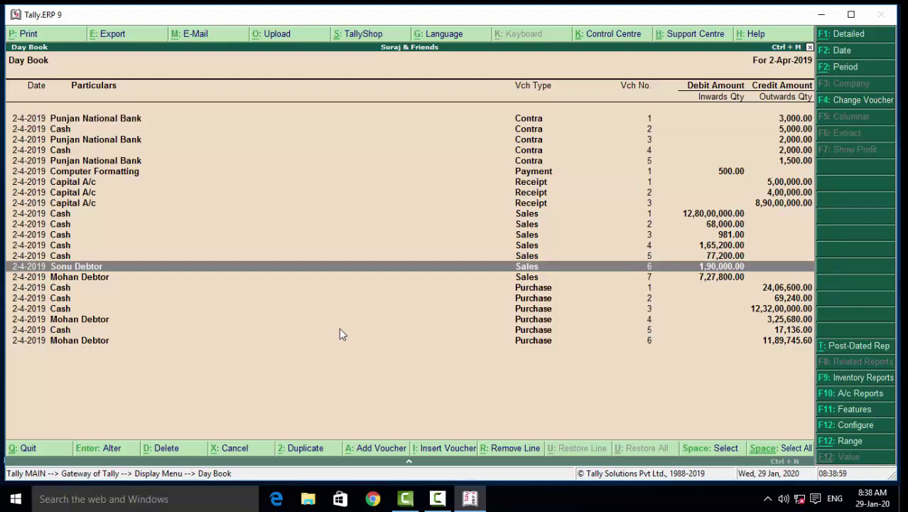
pyautogui.press('Down')
pyautogui.press('Return')
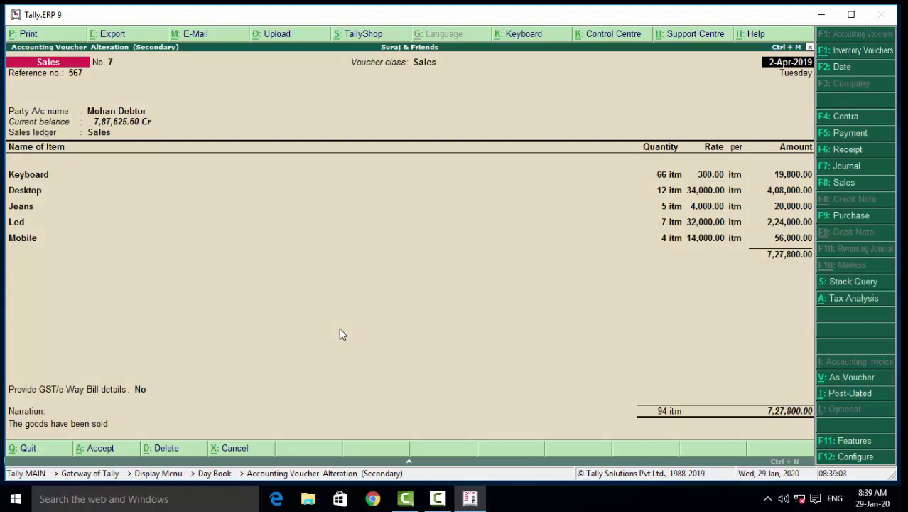
# Accept the voucher and print it via Microsoft Print to PDF as 'sales items' in Pictures.
pyautogui.press('BackSpace')
pyautogui.hotkey('ctrl', 'a')
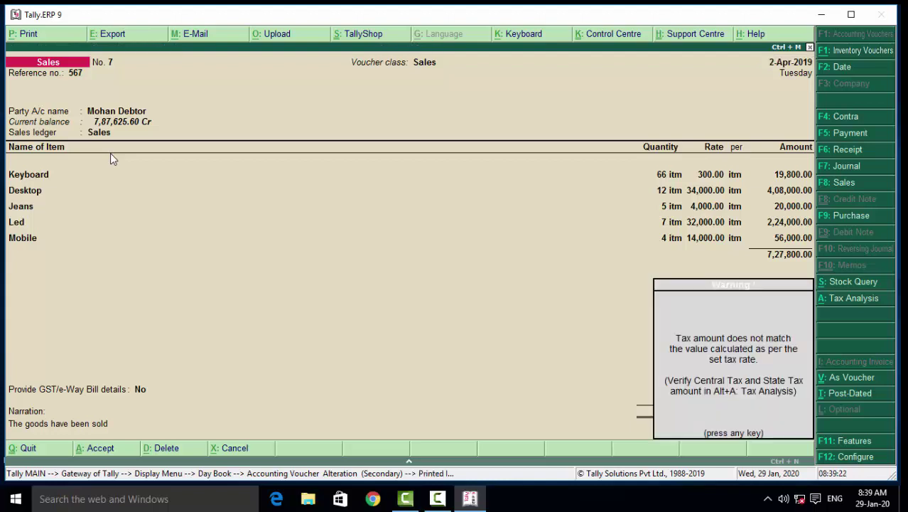
pyautogui.press('Return')
pyautogui.press('Return')
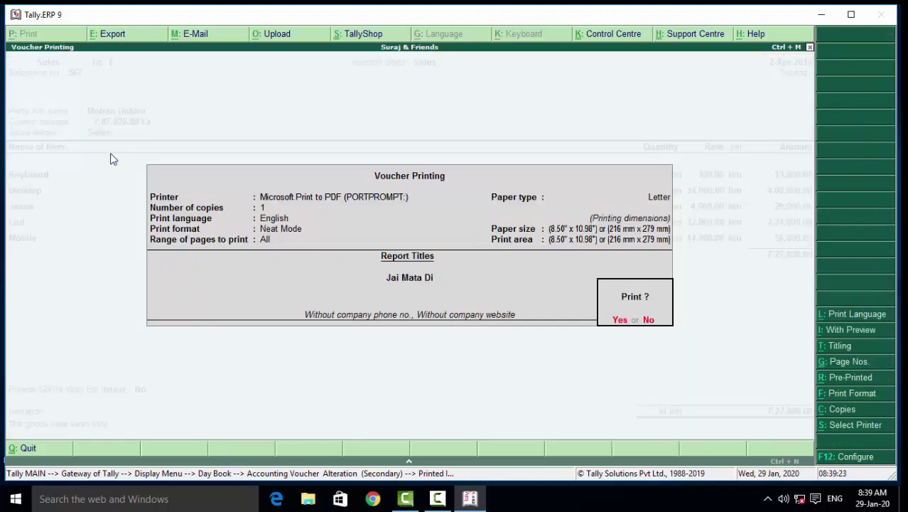
pyautogui.press('Return')
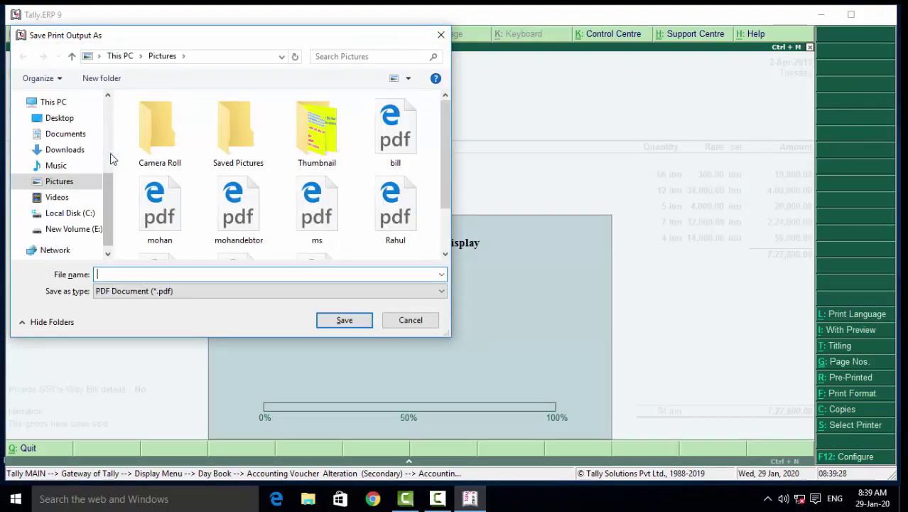
pyautogui.write('sa')
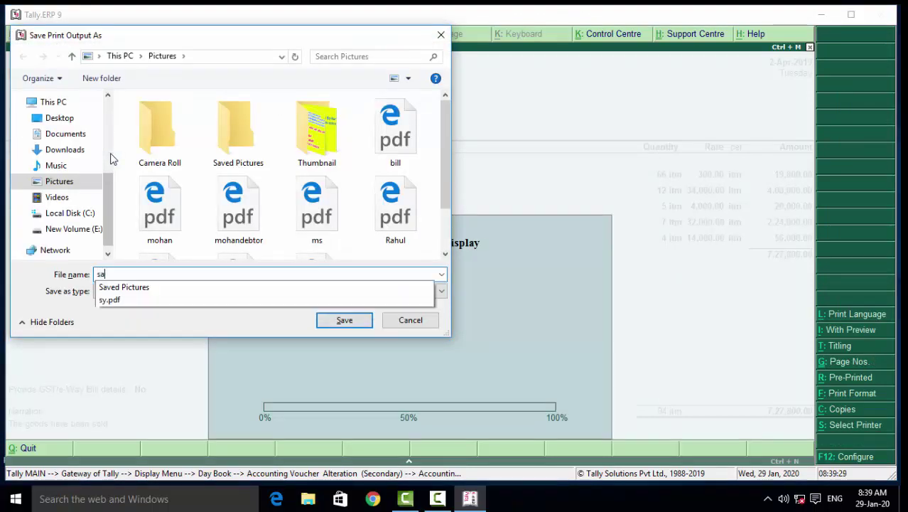
pyautogui.write('les ')
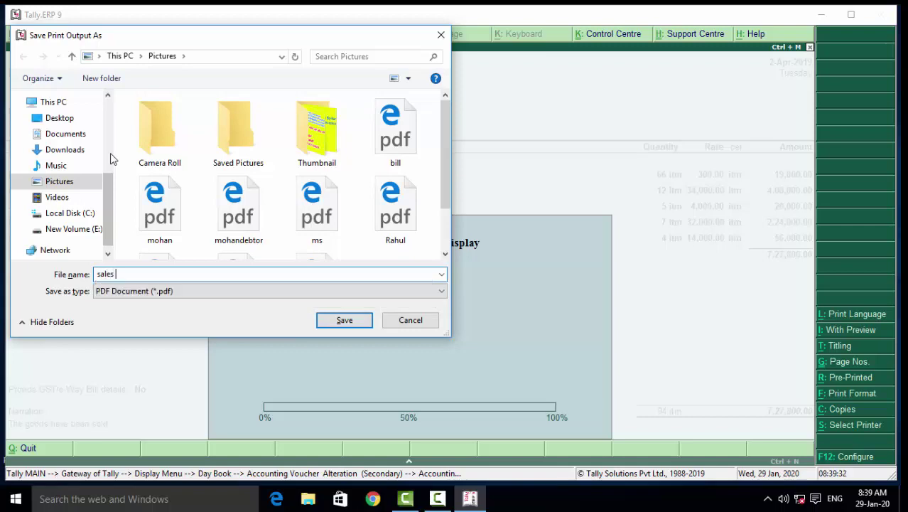
pyautogui.write('items')
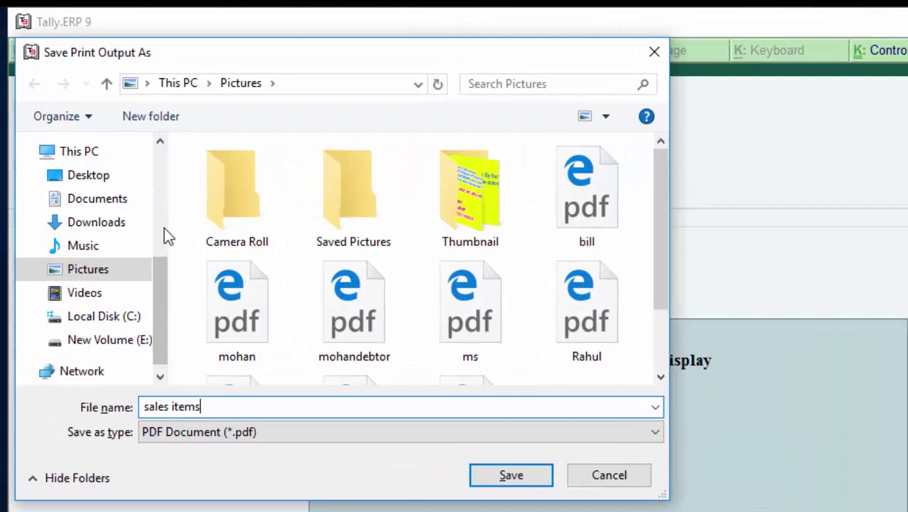
pyautogui.press('Return')
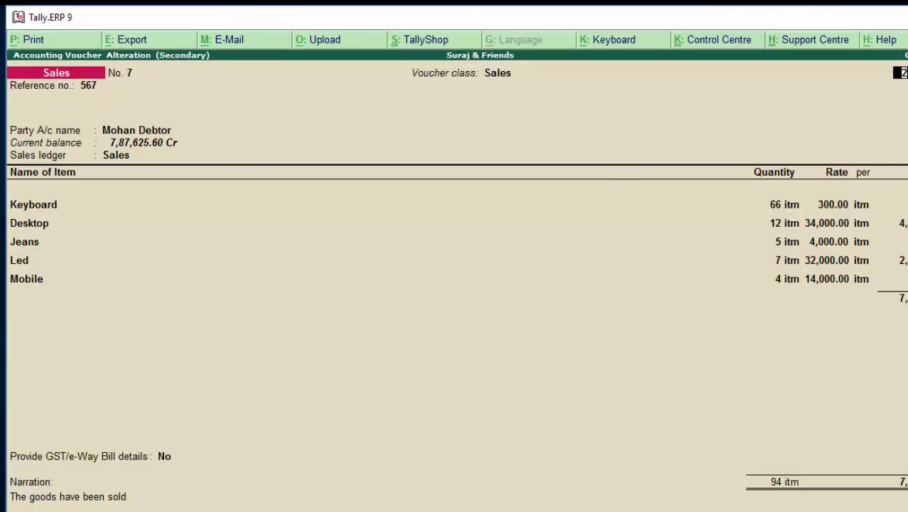
# Find 'sales items.pdf' in Pictures by searching 'sale' and open the five-line invoice.
pyautogui.click(808, 13)
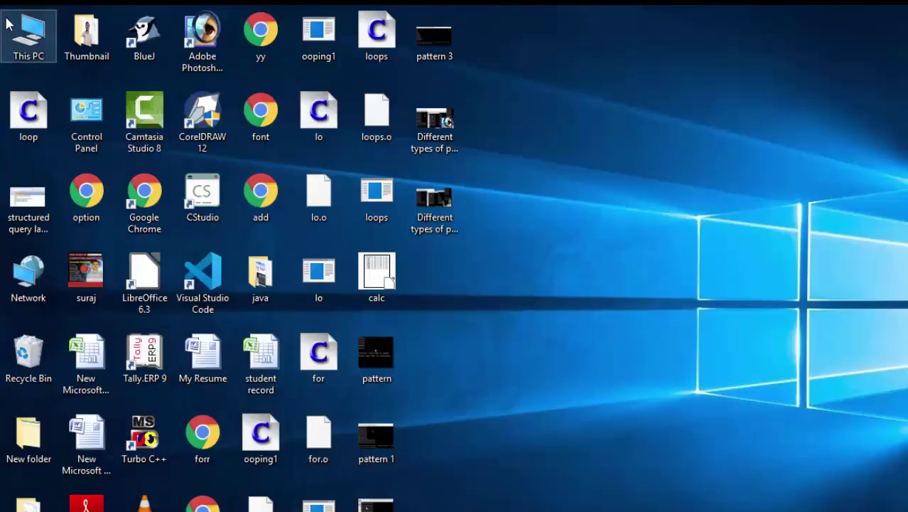
pyautogui.doubleClick(16, 25)
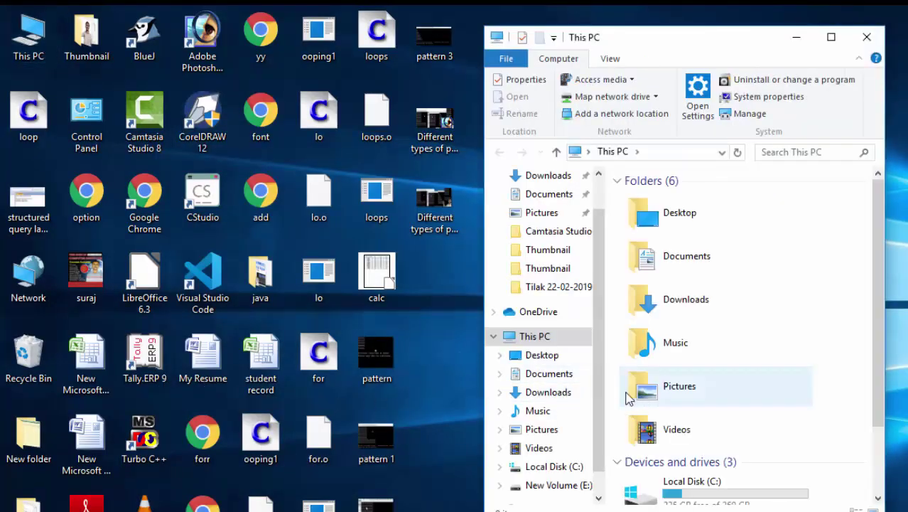
pyautogui.doubleClick(643, 384)
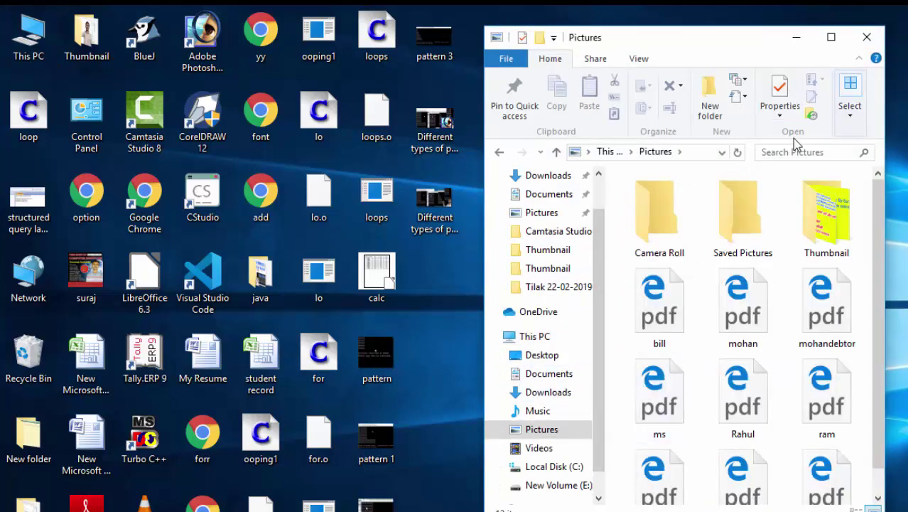
pyautogui.click(788, 153)
pyautogui.write('s')
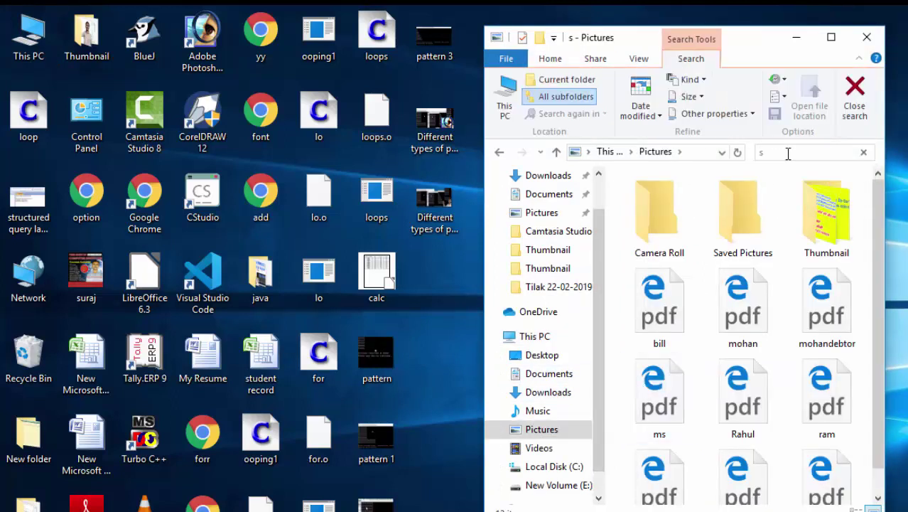
pyautogui.write('ale')
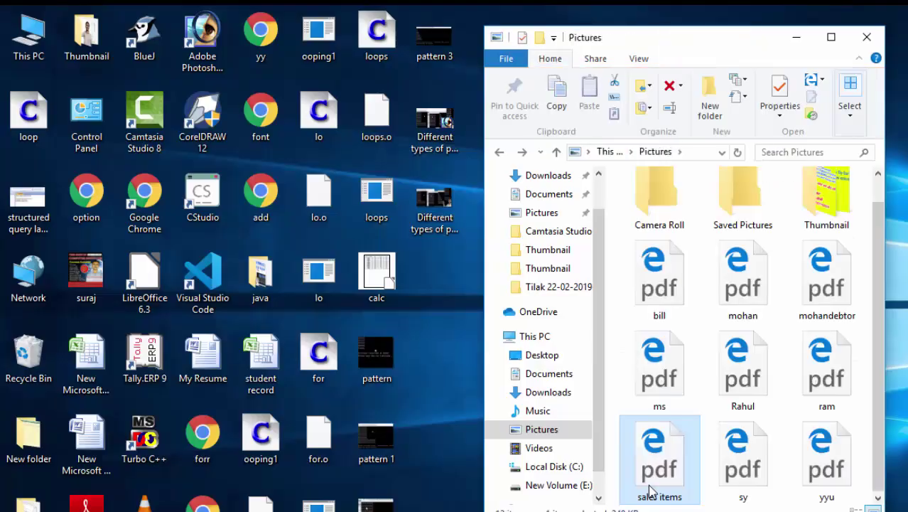
pyautogui.doubleClick(652, 490)
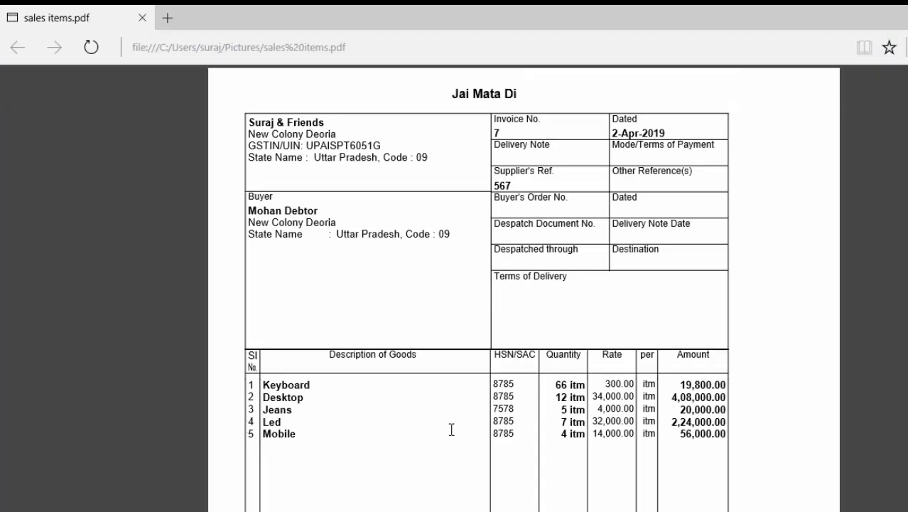
pyautogui.scroll(-3, 447, 430)
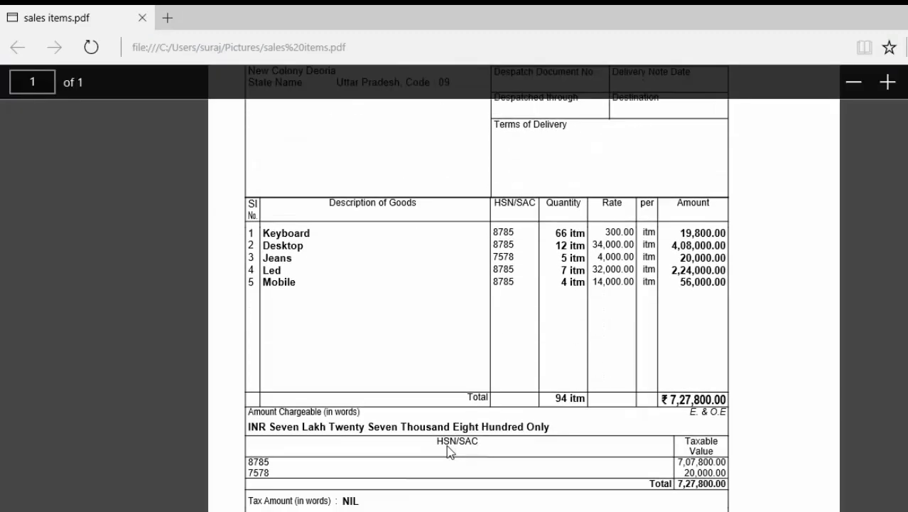
pyautogui.scroll(3, 446, 445)
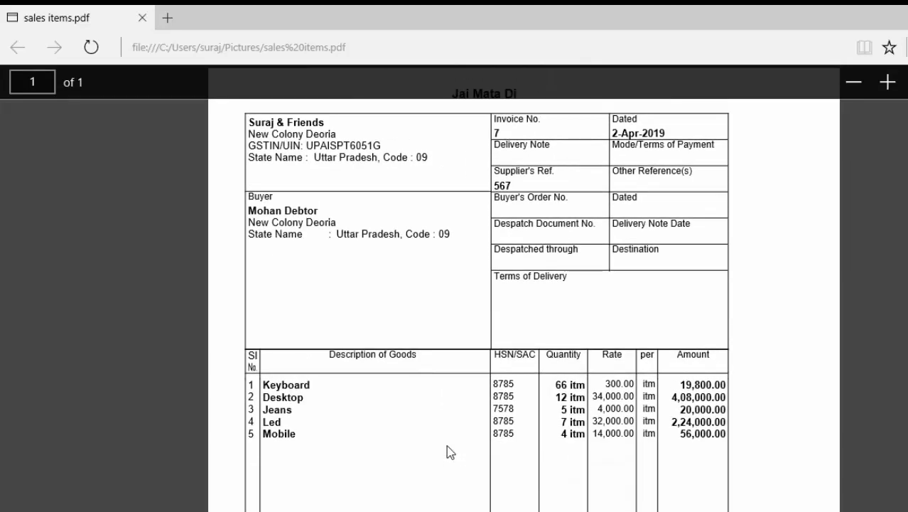